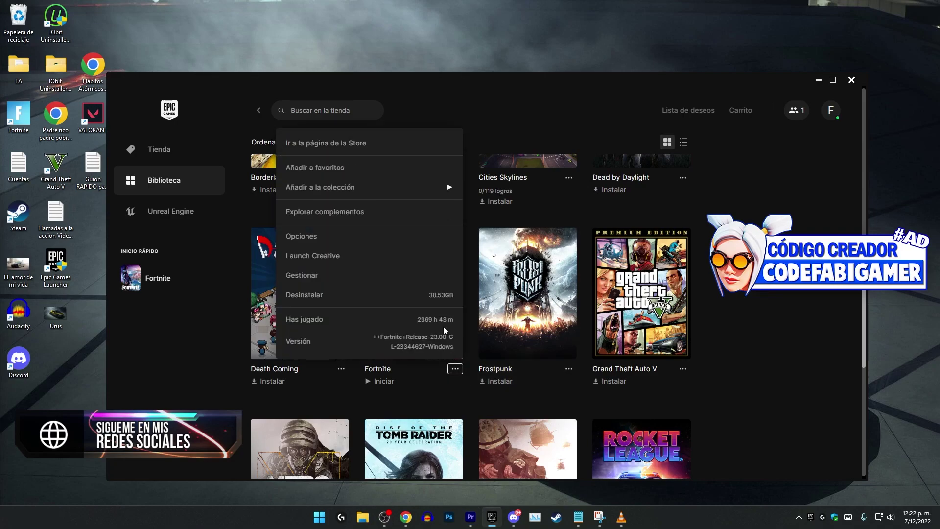
# Apply Fortnite's installation options with only the required Battle Royale component selected and Texturas en alta resolución unselected
pyautogui.click(318, 237)
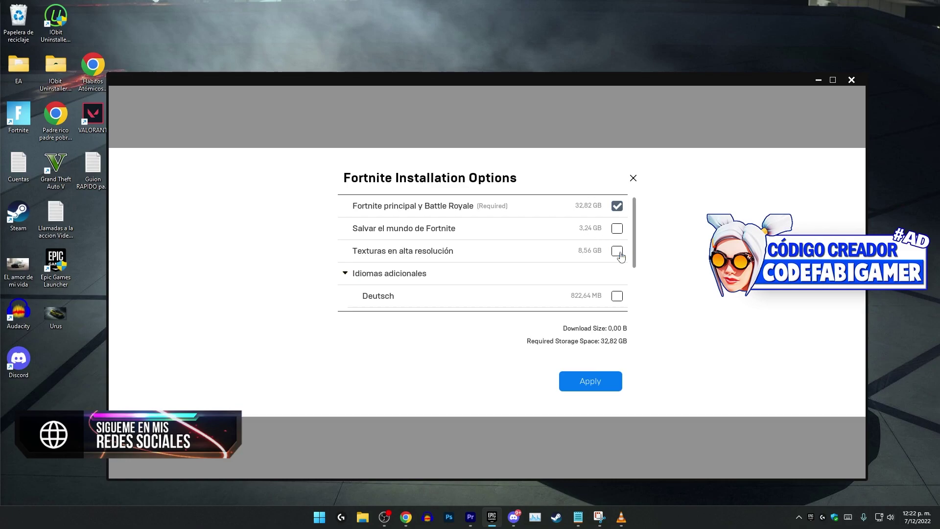
pyautogui.scroll(-1, 587, 273)
pyautogui.click(591, 382)
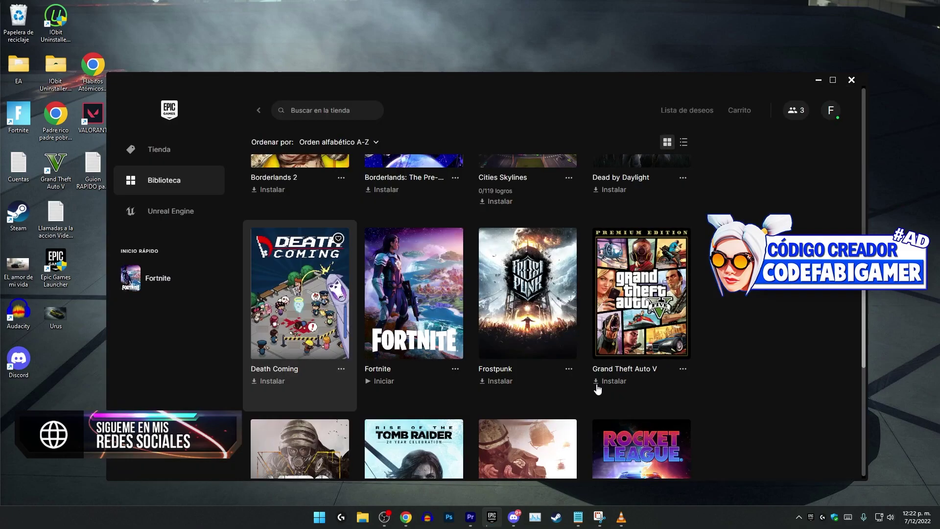
# Open Fortnite's management options in the library and start verifying the game files
pyautogui.click(457, 369)
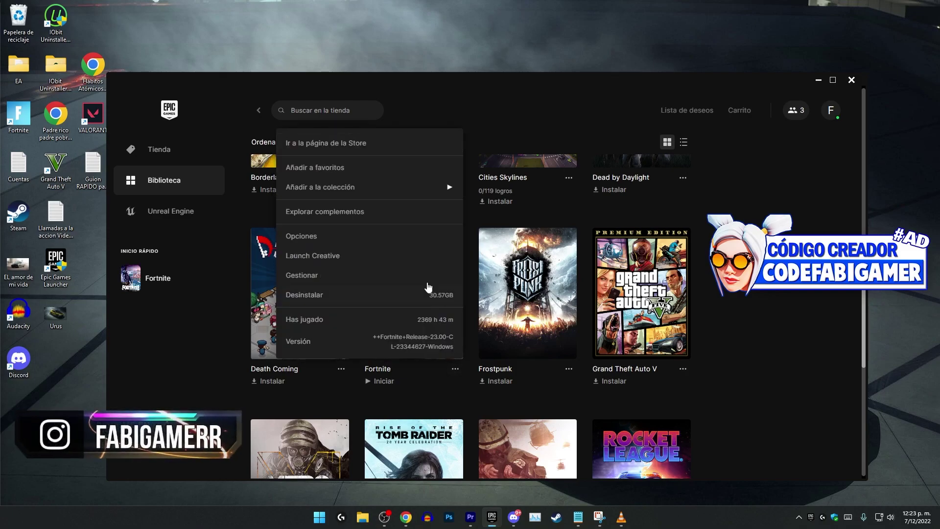
pyautogui.click(373, 279)
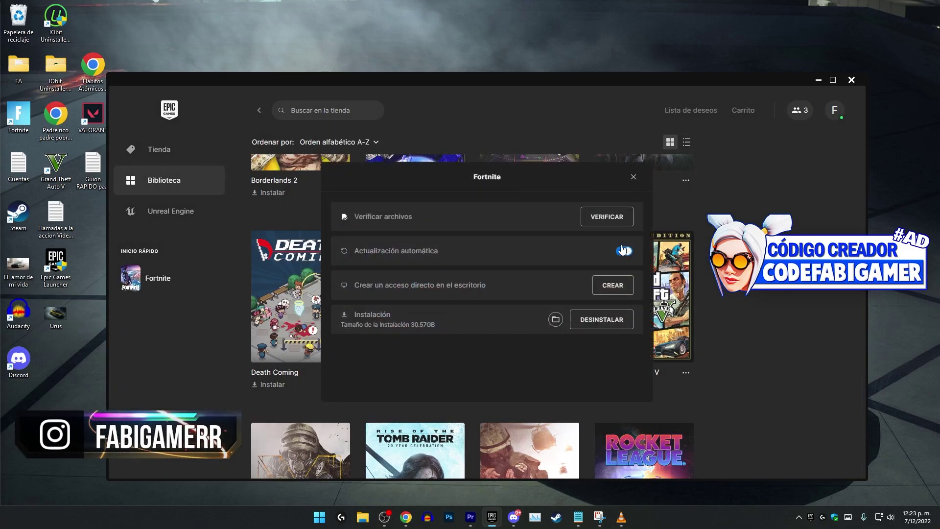
pyautogui.click(617, 219)
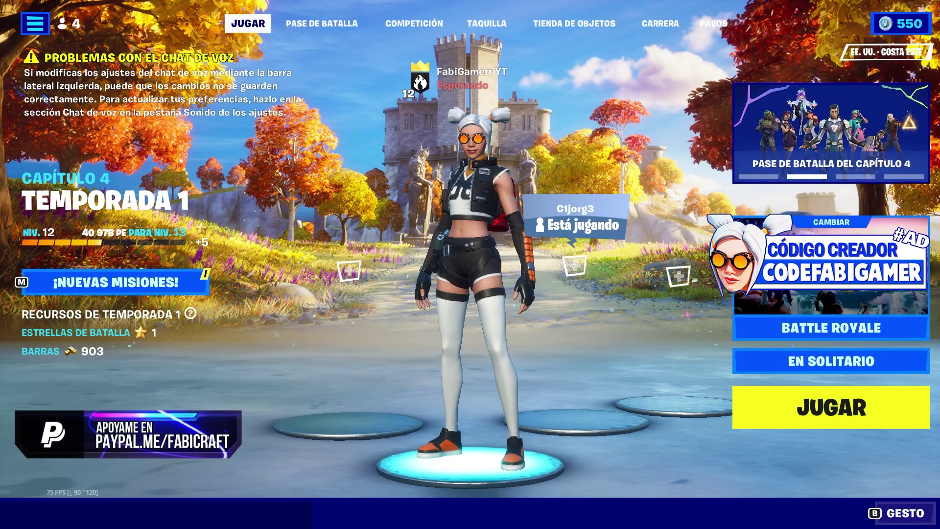
# Open the video settings in Fortnite and set Modo renderizado to Rendimiento: fidelidad gráfica baja
pyautogui.hotkey('shift', 'f')
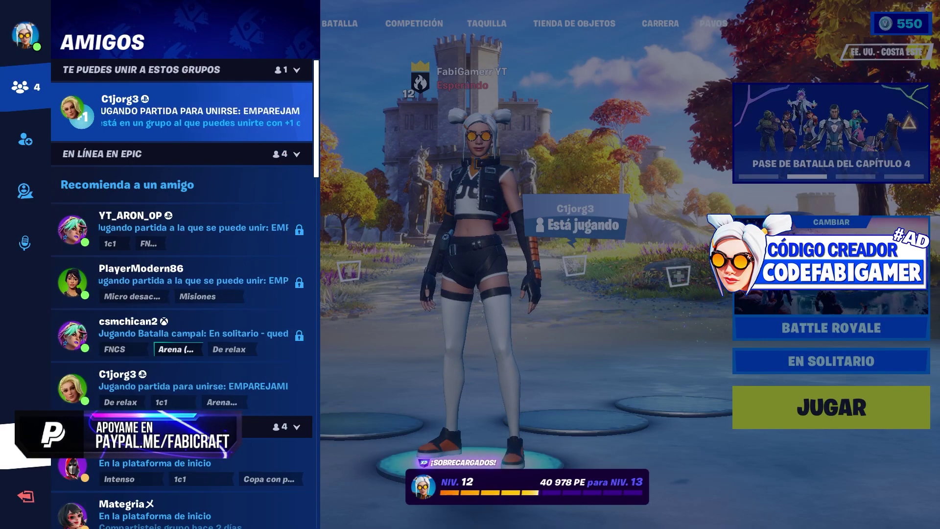
pyautogui.press('Escape')
pyautogui.press('Return')
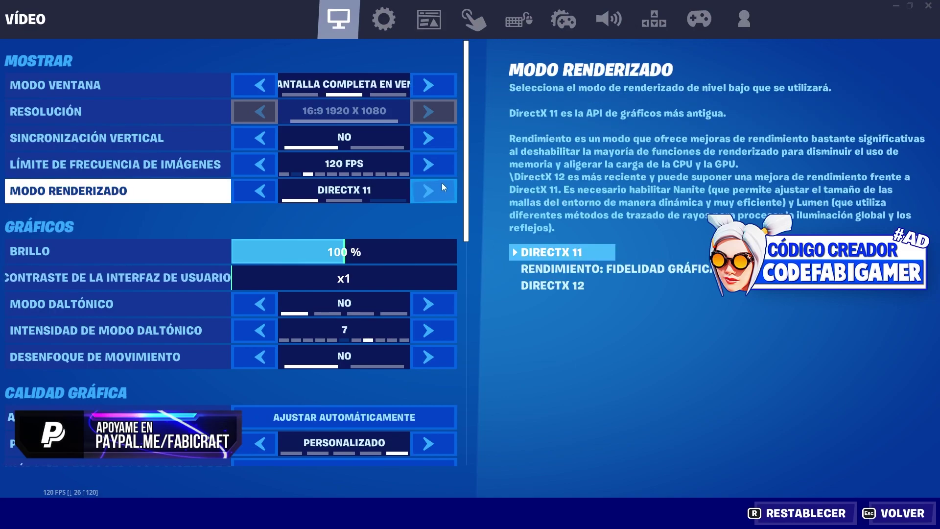
pyautogui.click(433, 198)
pyautogui.click(434, 198)
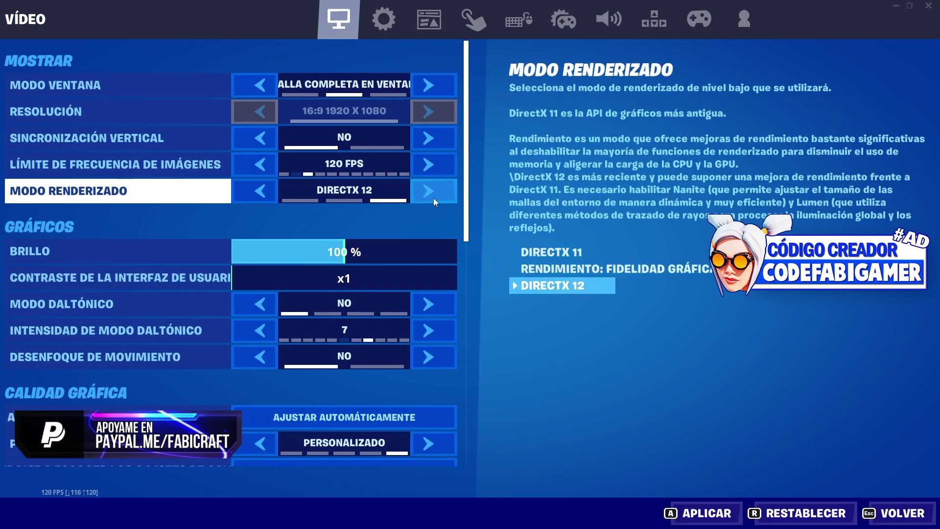
pyautogui.click(260, 191)
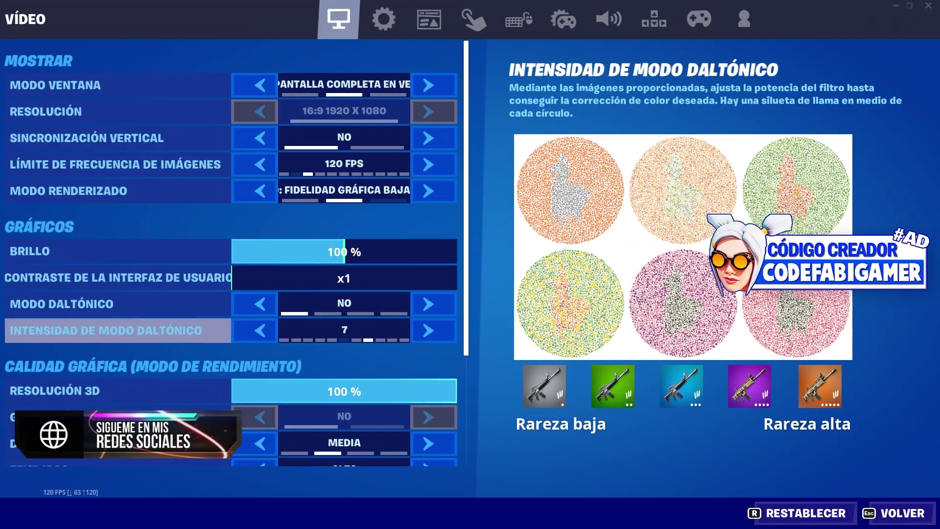
# Set the window mode to Pantalla completa and the resolution to 16:9 1280 x 720
pyautogui.click(260, 84)
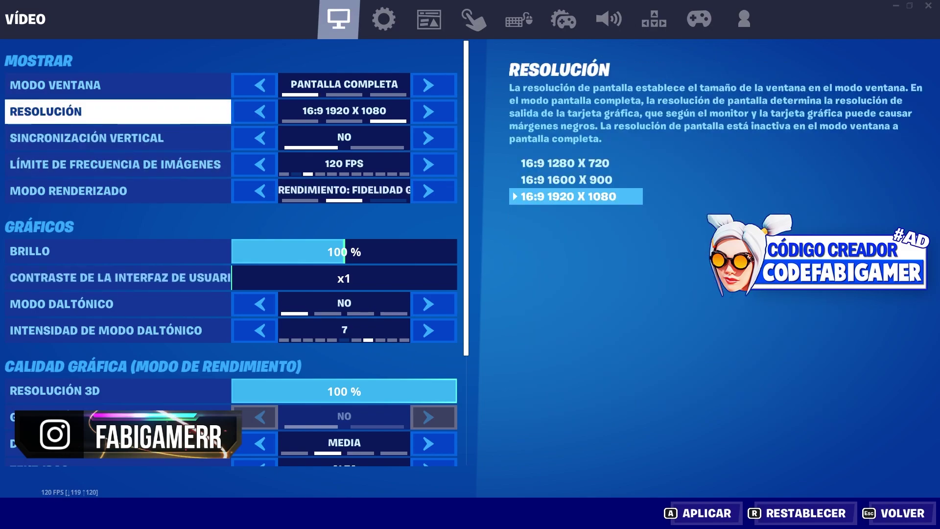
pyautogui.click(258, 108)
pyautogui.click(257, 108)
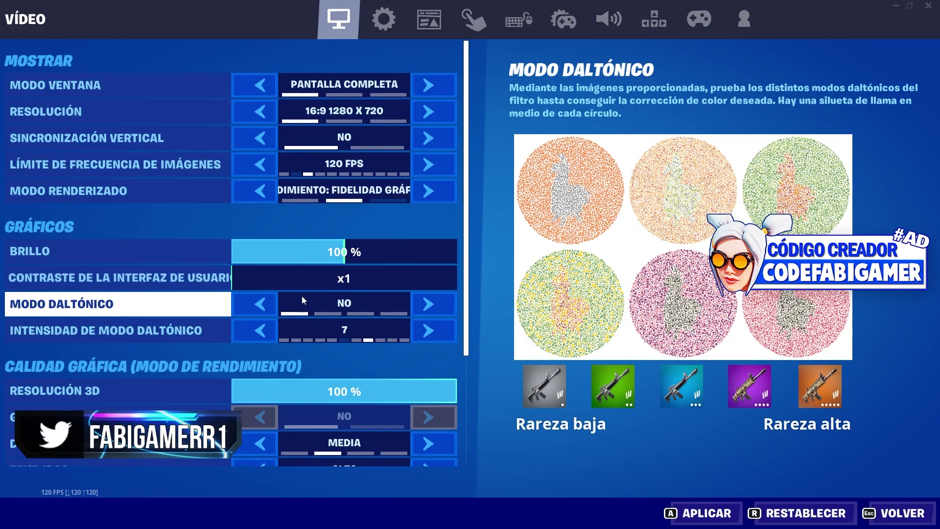
# Lower the performance-mode graphics quality: Resolución 3D to 56 %, Distancia de visión to Cercana and Texturas to Baja
pyautogui.scroll(-2, 302, 296)
pyautogui.moveTo(436, 310); pyautogui.dragTo(358, 300)
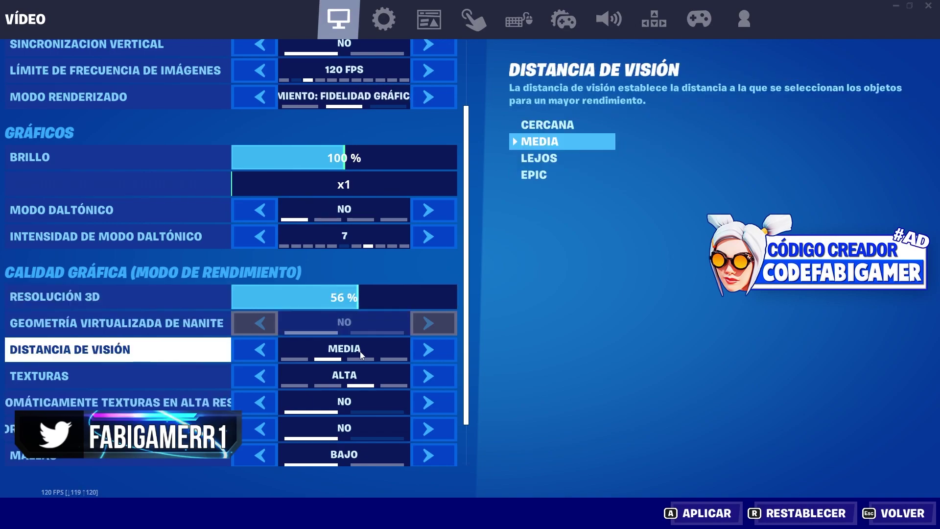
pyautogui.click(260, 350)
pyautogui.click(266, 386)
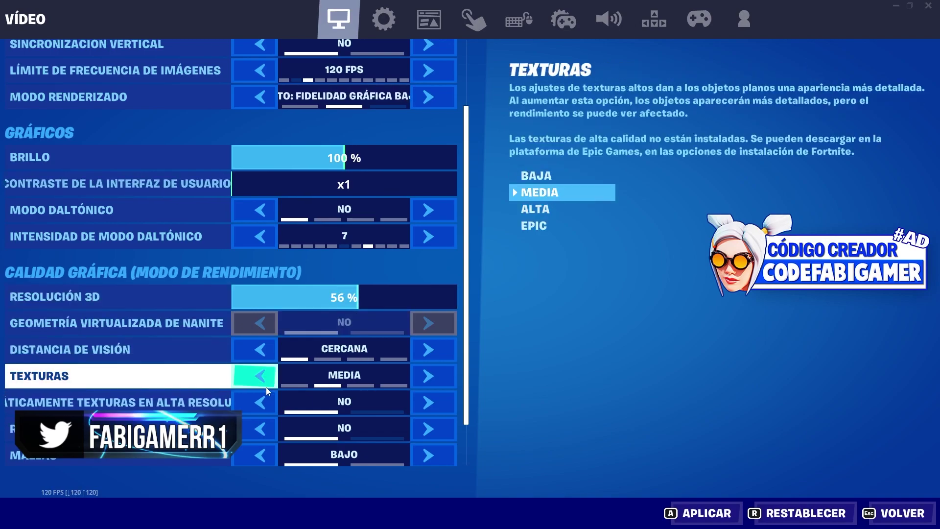
pyautogui.click(266, 387)
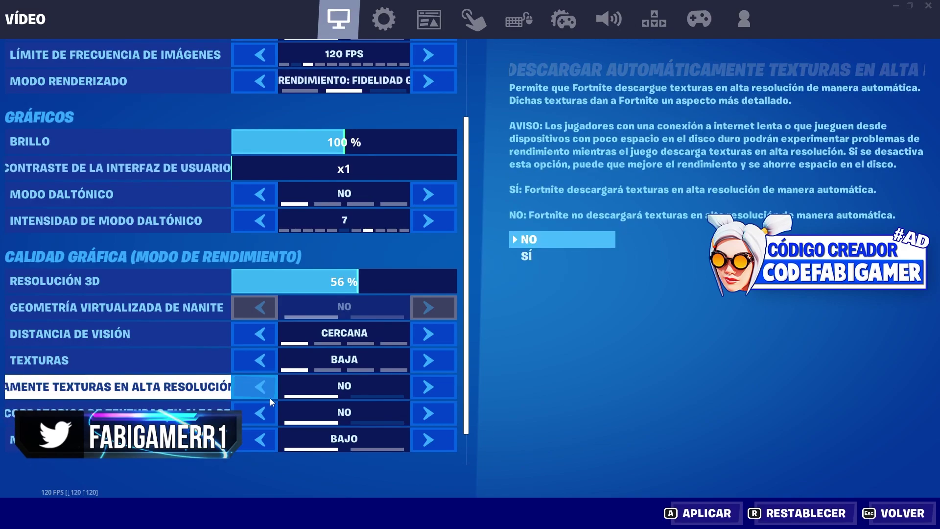
# Set Mallas to Alto and review the remaining video settings, including Sincronización vertical
pyautogui.click(429, 442)
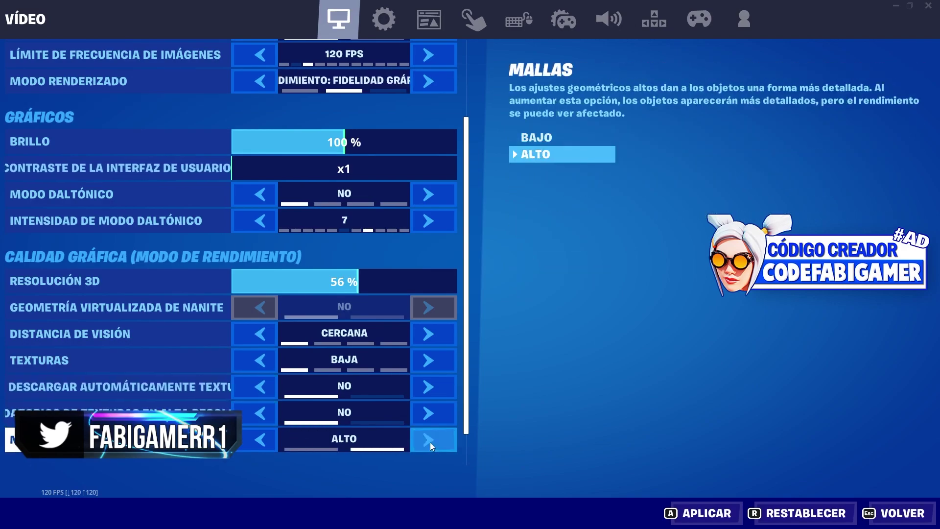
pyautogui.scroll(-2, 383, 431)
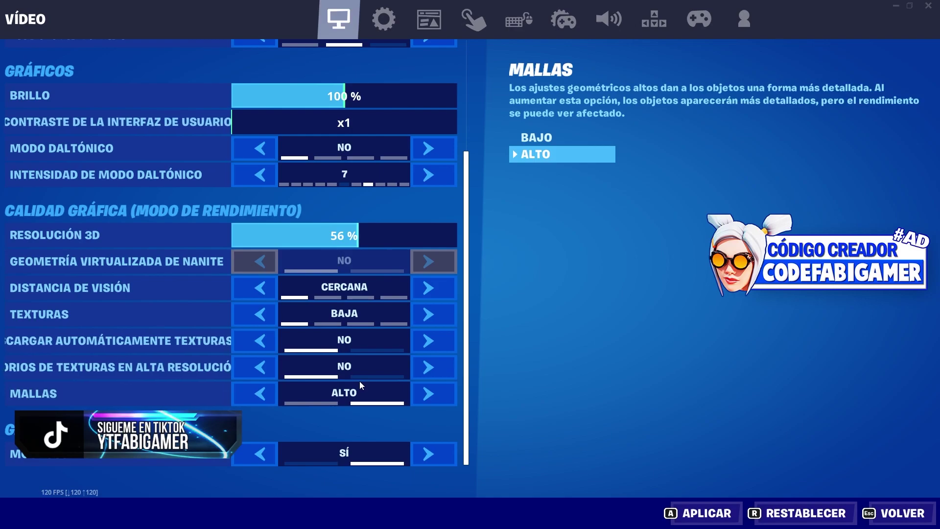
pyautogui.scroll(3, 248, 373)
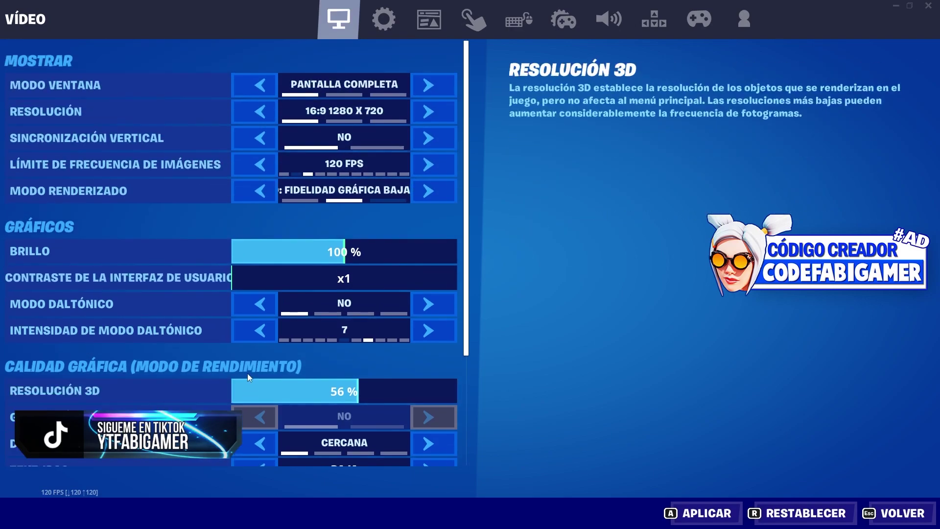
pyautogui.click(372, 136)
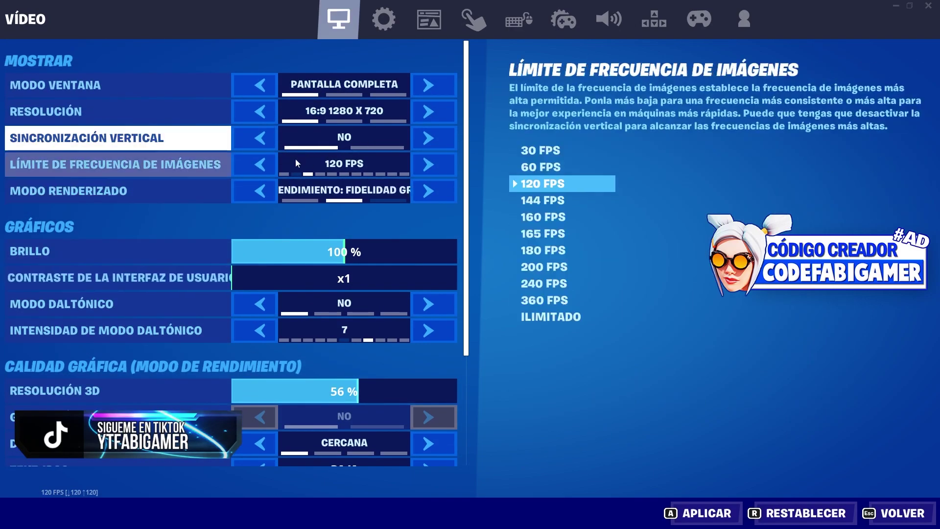
pyautogui.scroll(-3, 274, 335)
# In the game settings, toggle Grabar repeticiones and Grabar repeticiones en alta calidad, returning both to Desactivado
pyautogui.click(384, 21)
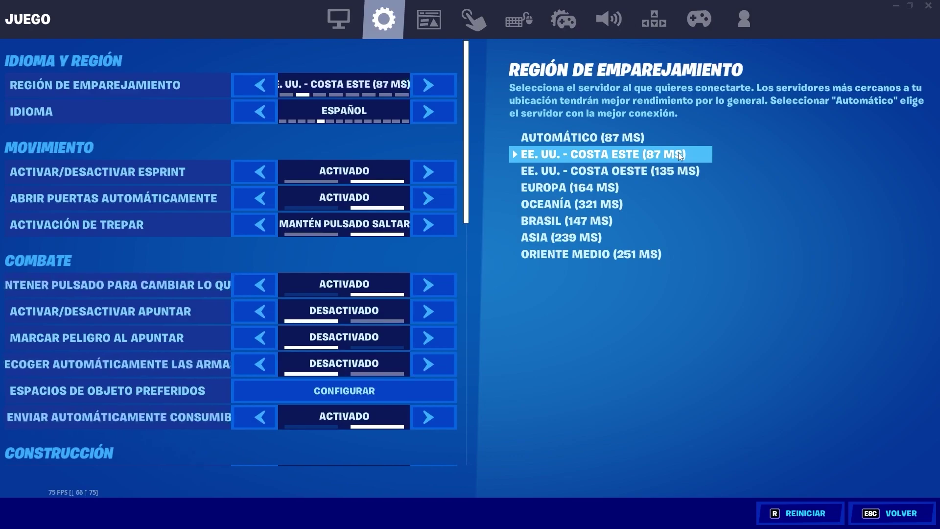
pyautogui.scroll(-2, 89, 319)
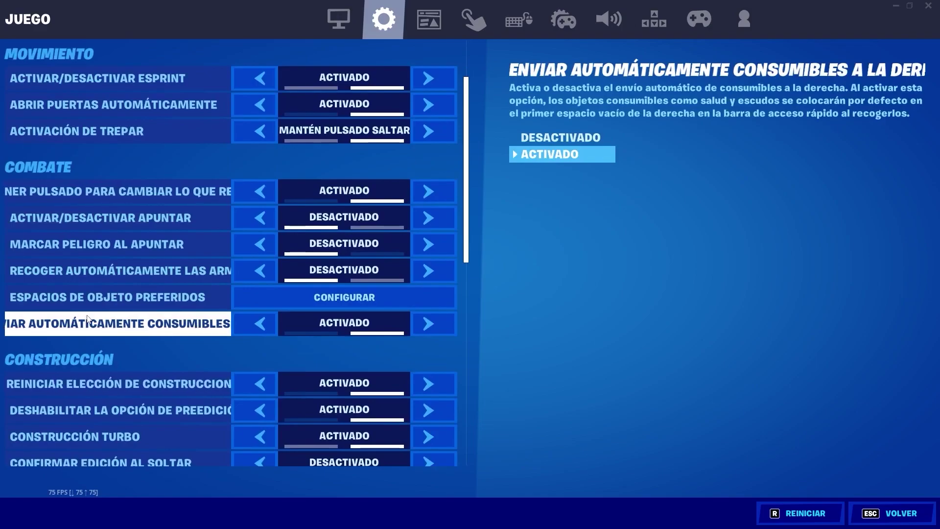
pyautogui.scroll(-11, 87, 318)
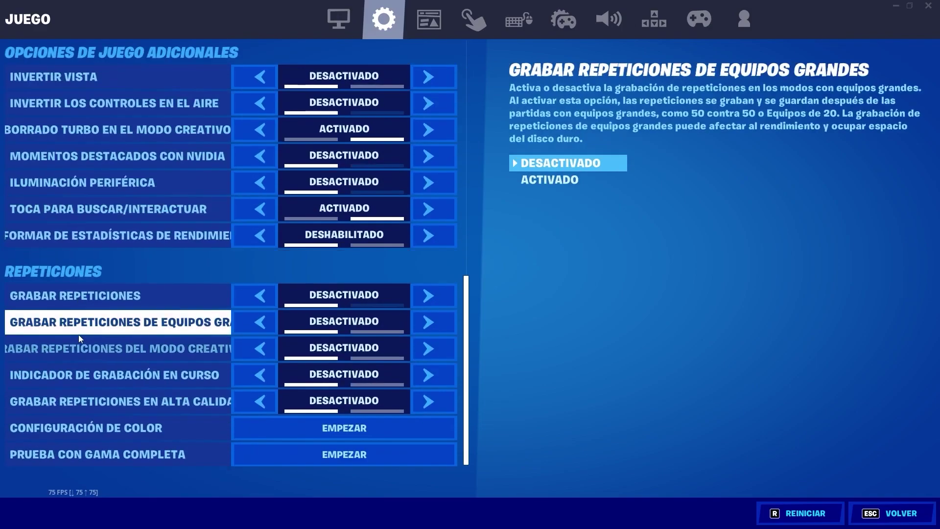
pyautogui.click(266, 300)
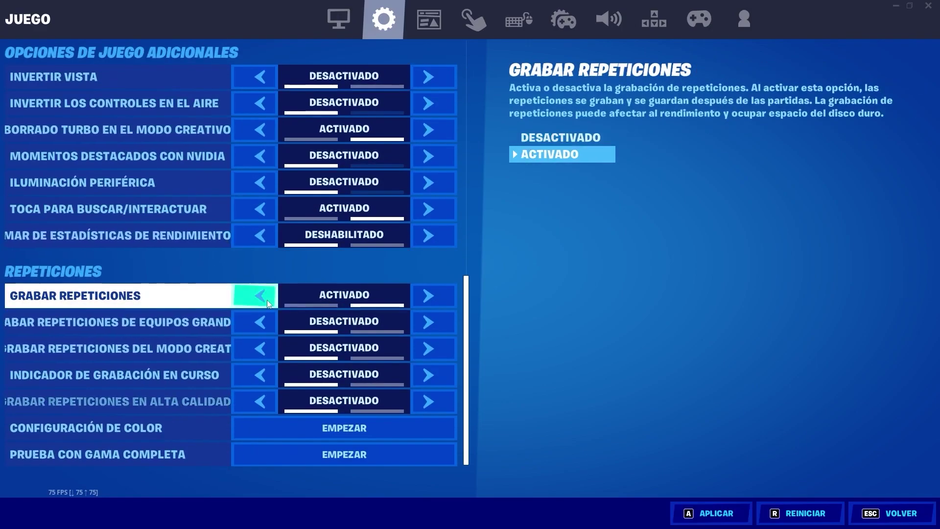
pyautogui.click(266, 300)
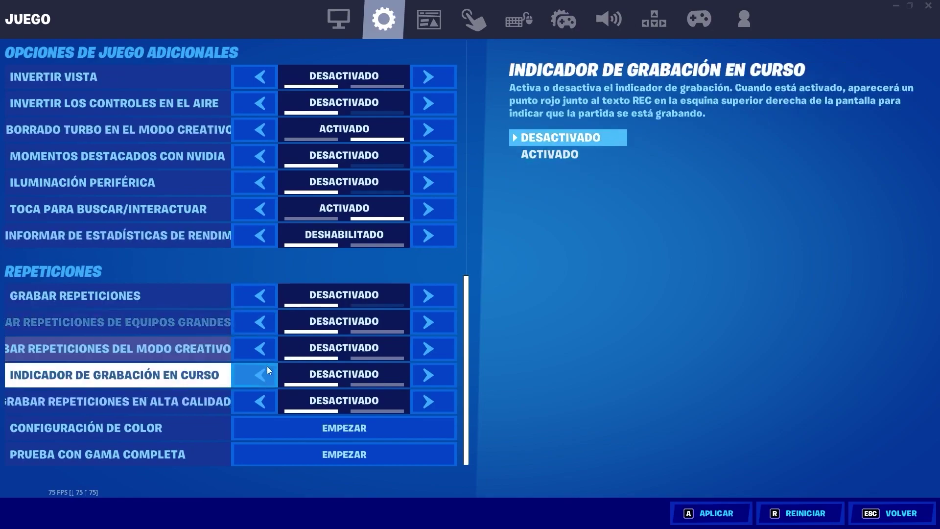
pyautogui.click(266, 400)
pyautogui.click(269, 399)
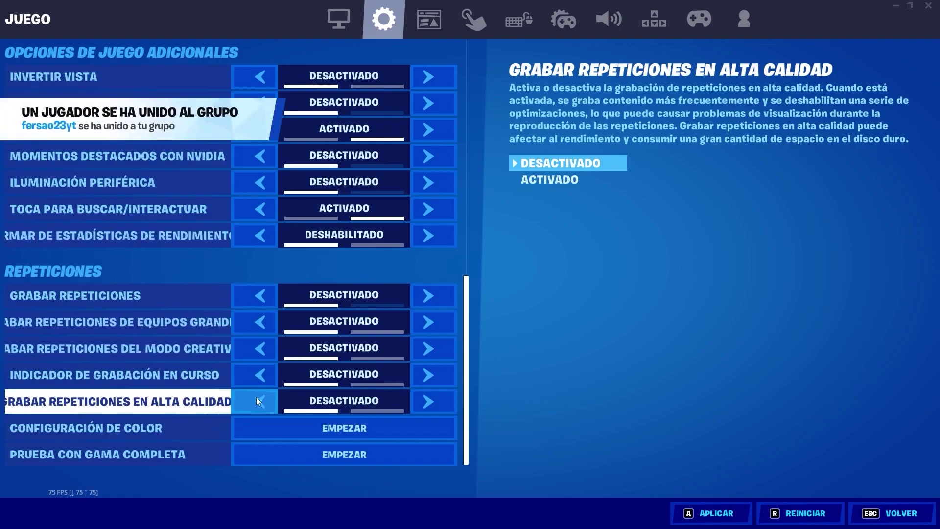
# Open the game interface settings and adjust the Tamaño del HUD value
pyautogui.click(399, 26)
pyautogui.click(422, 18)
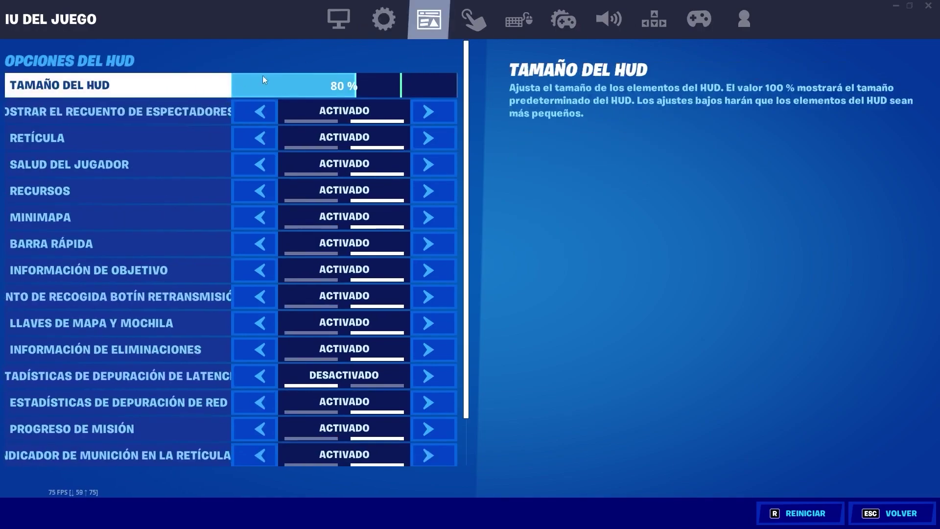
pyautogui.moveTo(358, 88)
pyautogui.mouseDown()
pyautogui.moveTo(400, 89)
pyautogui.moveTo(354, 93)
pyautogui.mouseUp()
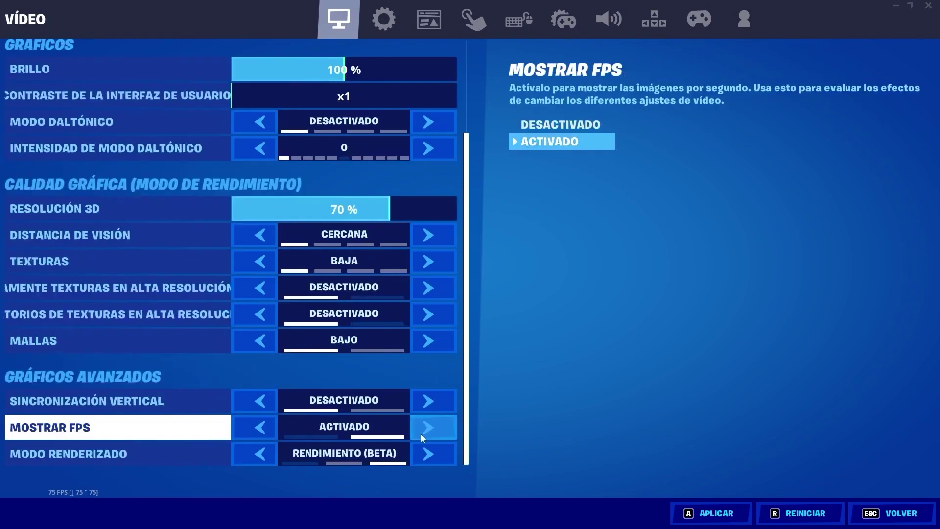
# Open the sound settings and cycle Calidad de sonido through its options
pyautogui.click(613, 22)
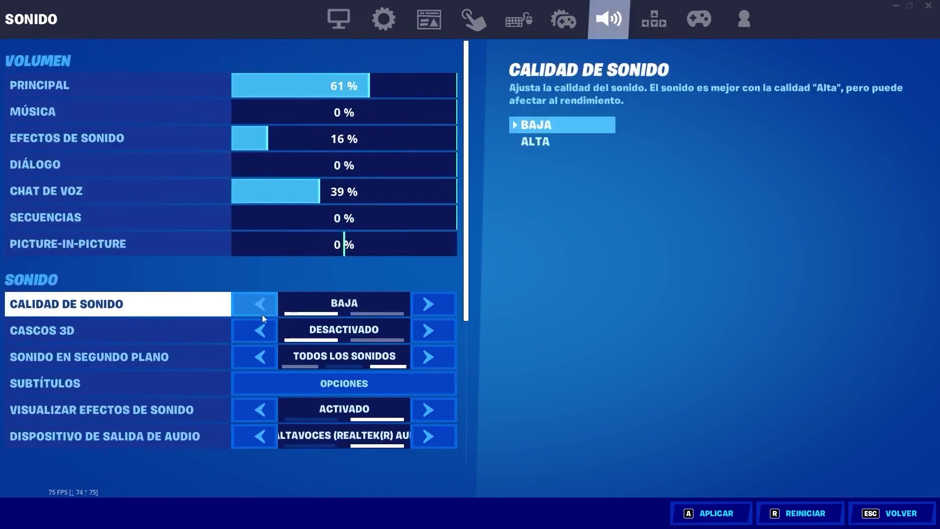
pyautogui.click(424, 302)
pyautogui.click(424, 303)
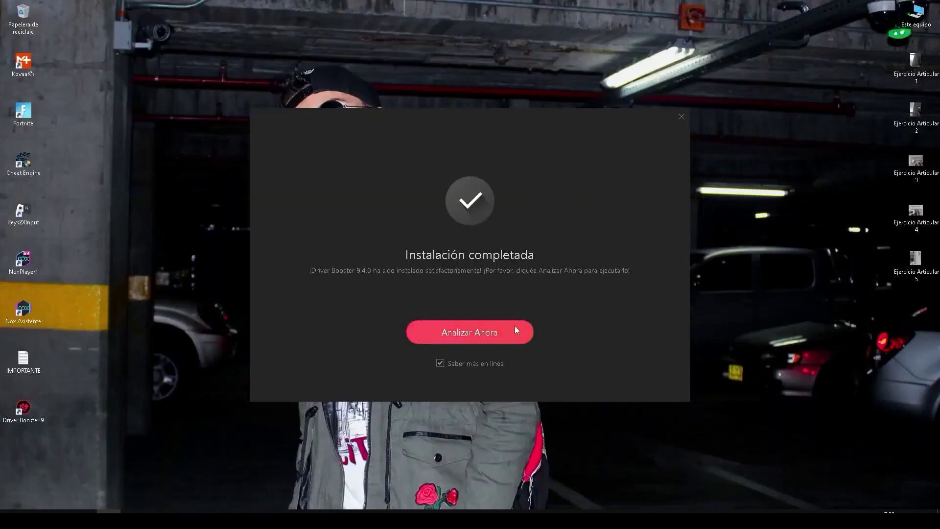
# Start the driver analysis in Driver Booster and review the list of outdated device drivers
pyautogui.click(433, 330)
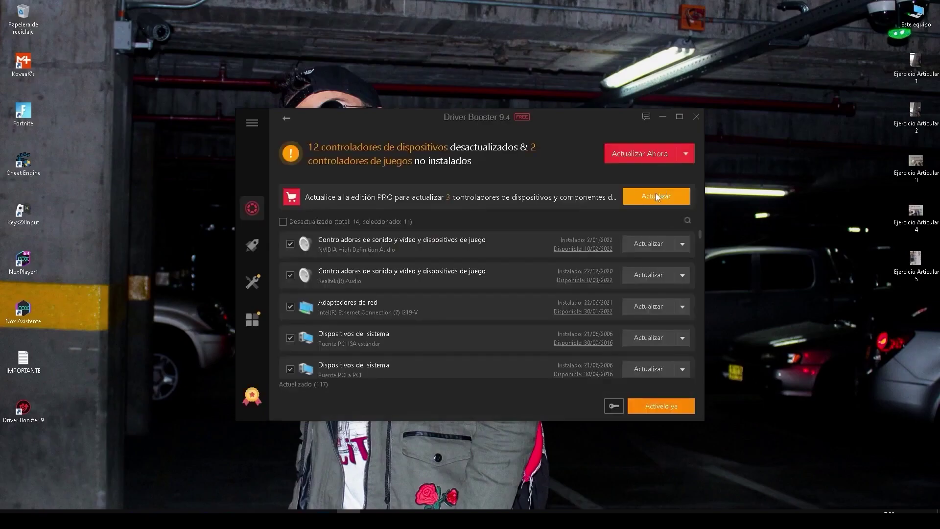
pyautogui.scroll(-3, 443, 248)
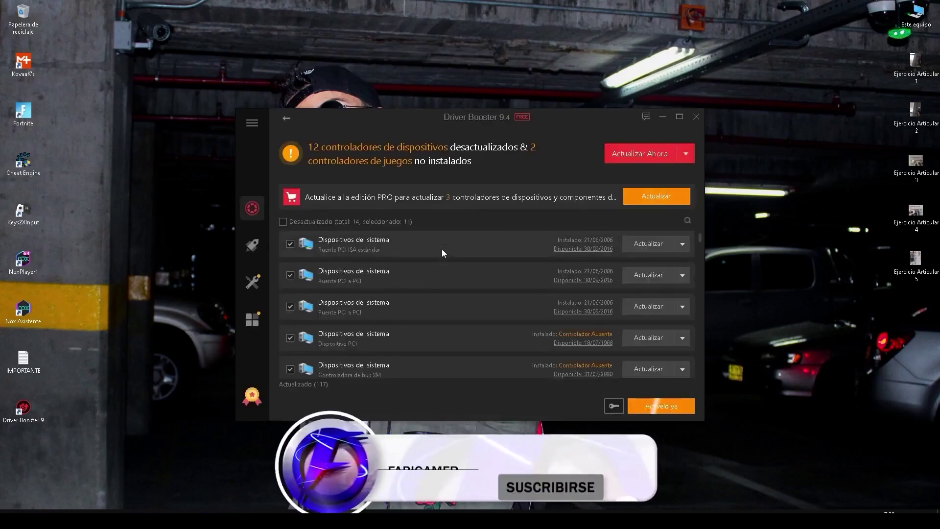
pyautogui.scroll(-3, 443, 252)
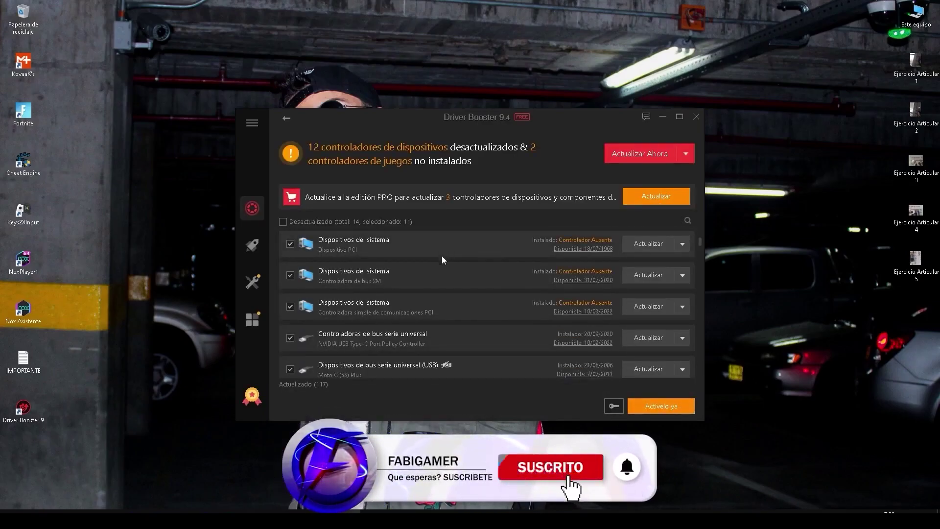
pyautogui.scroll(-2, 420, 292)
pyautogui.scroll(5, 420, 289)
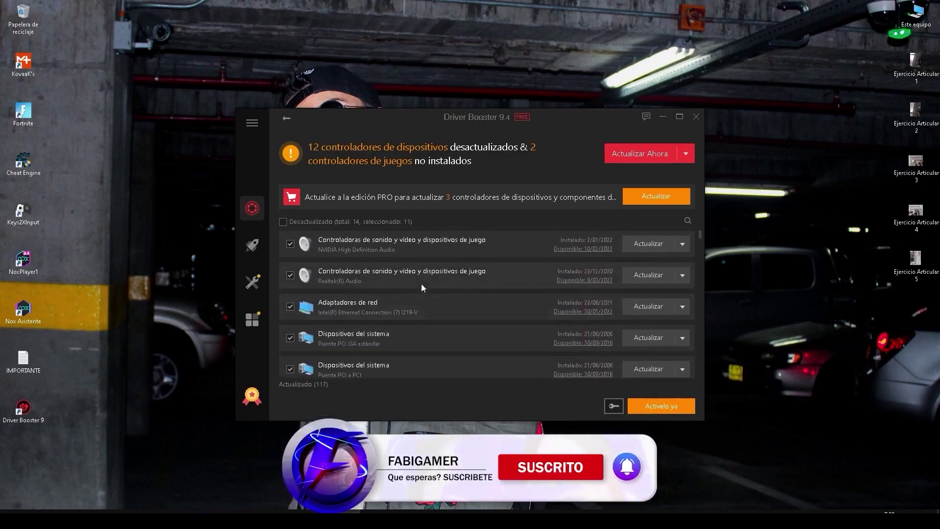
# Minimize the open windows to show the desktop
pyautogui.press('super+d')
pyautogui.moveTo(525, 269); pyautogui.dragTo(619, 386)
pyautogui.rightClick(467, 298)
pyautogui.click(466, 395)
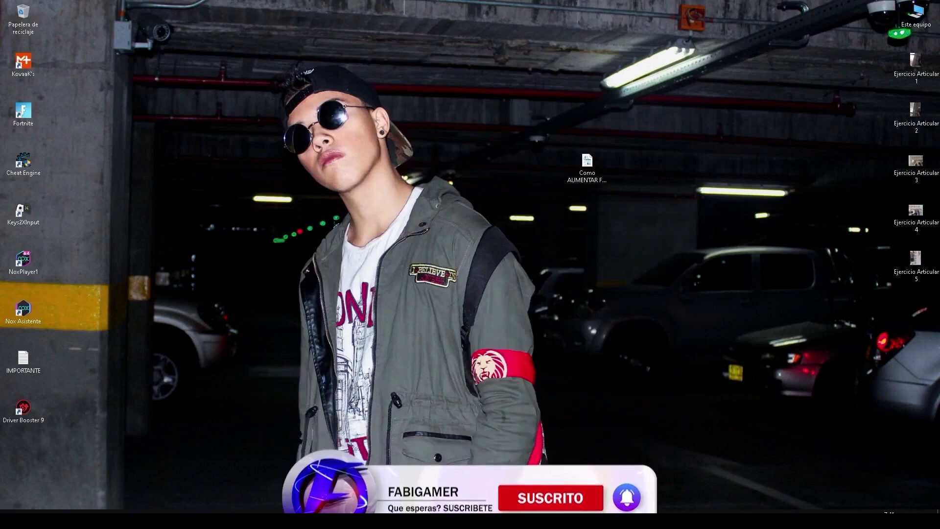
# Open Task Manager and go to the file location of the running Fortnite process
pyautogui.hotkey('ctrl', 'shift', 'Escape')
pyautogui.rightClick(364, 208)
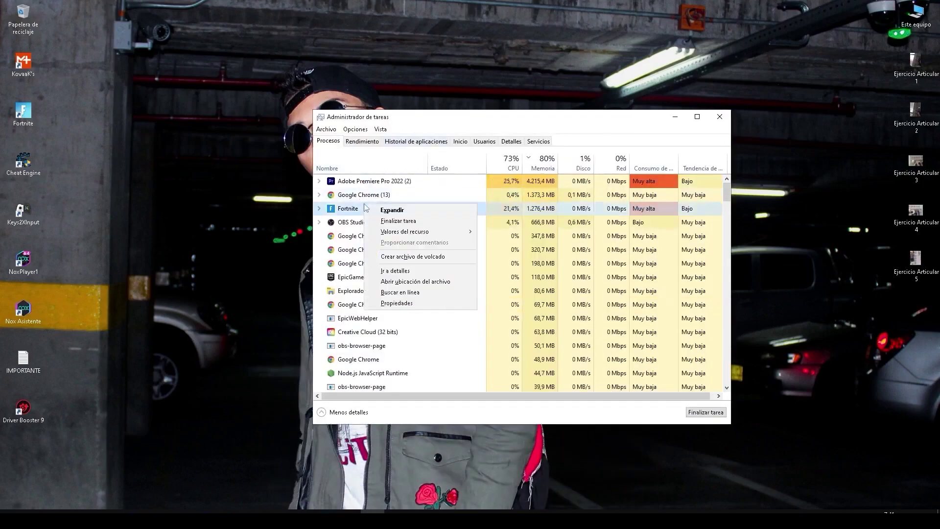
pyautogui.click(415, 281)
# In the properties of FortniteClient-Win64-Shipping, disable full-screen optimizations and set the high-DPI scaling override to Aplicación; close Task Manager
pyautogui.rightClick(209, 430)
pyautogui.click(228, 420)
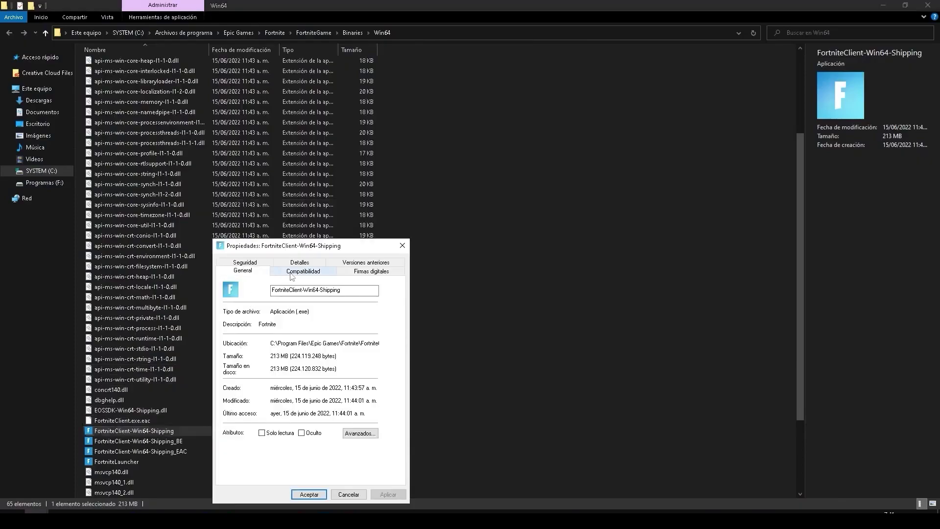
pyautogui.click(292, 273)
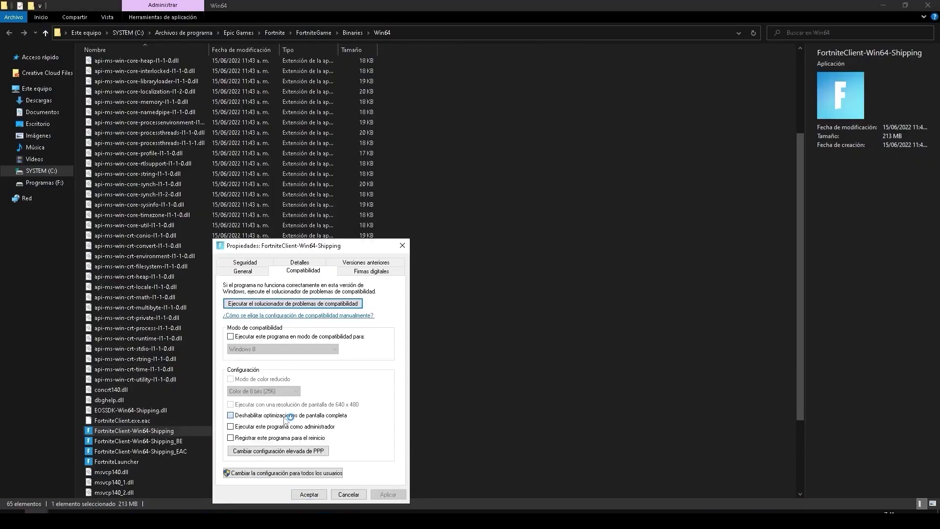
pyautogui.click(300, 451)
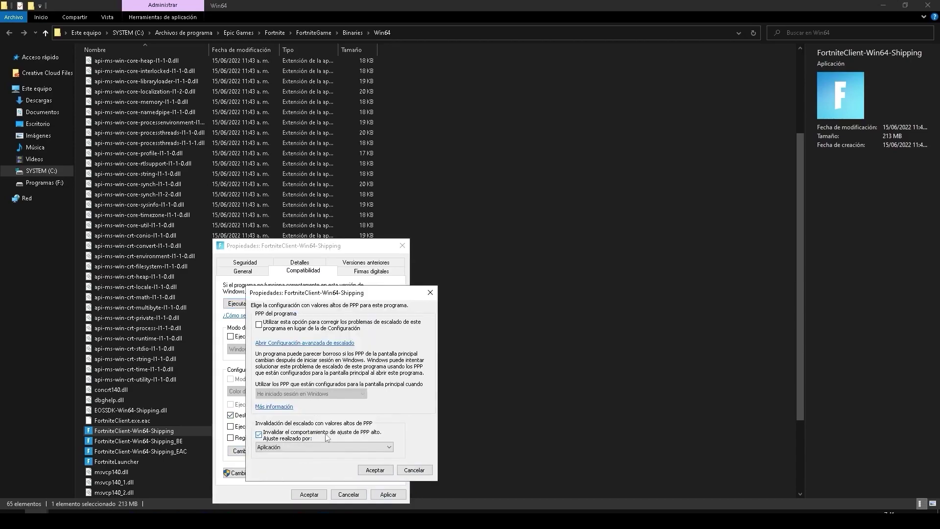
pyautogui.click(376, 470)
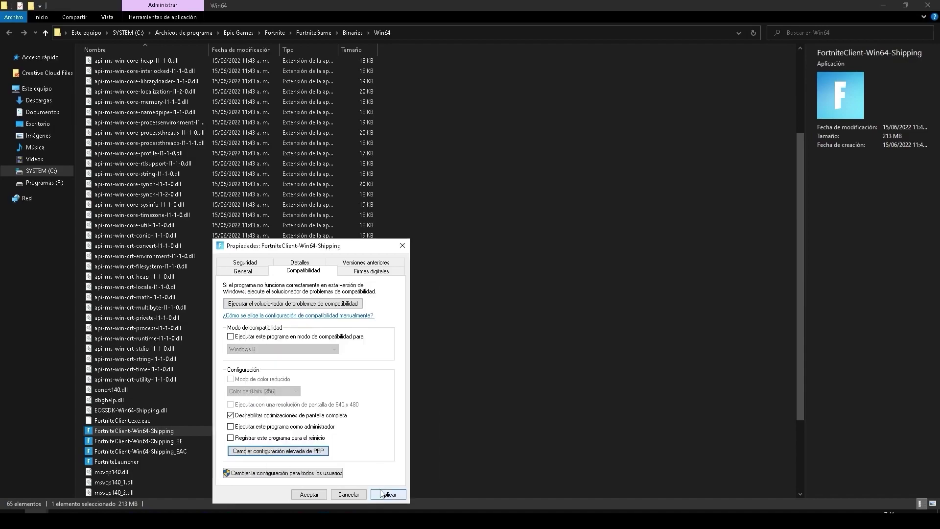
pyautogui.click(310, 494)
pyautogui.click(424, 421)
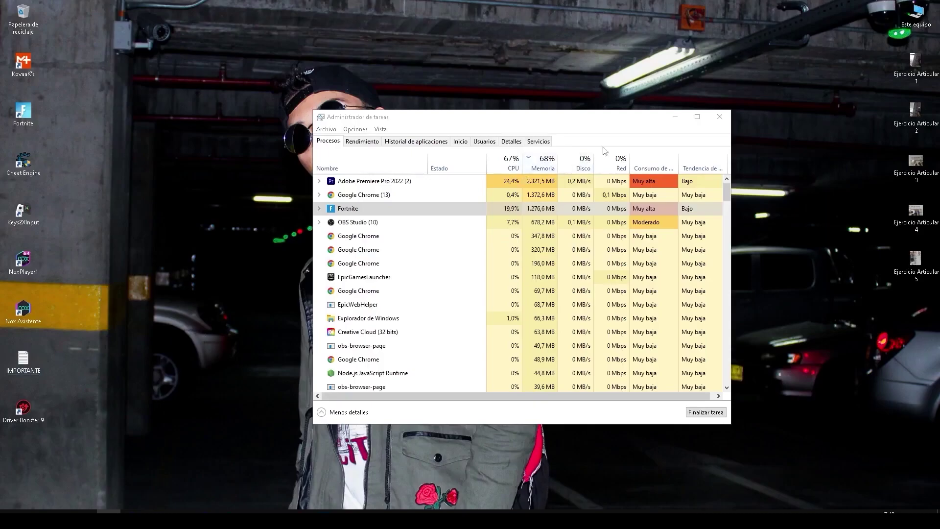
pyautogui.click(719, 116)
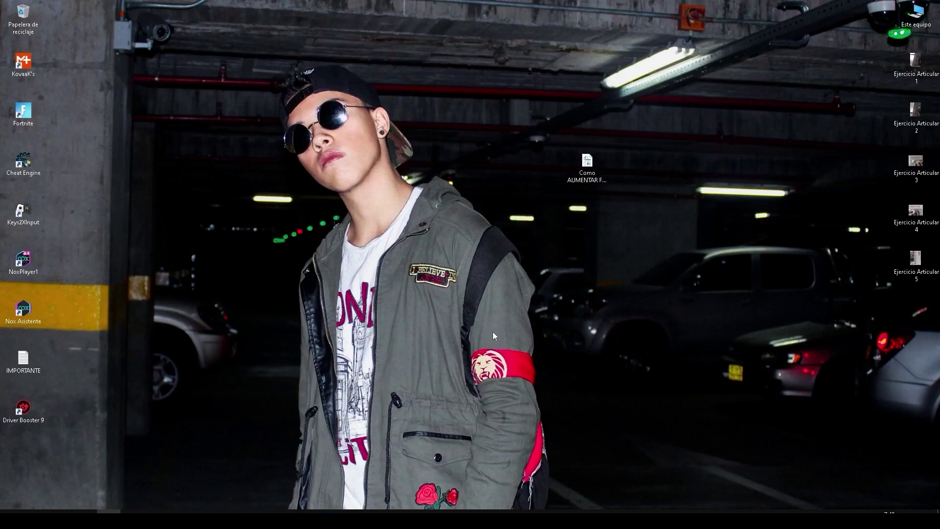
# Open Configuración de gráficos from the display settings in Windows Settings
pyautogui.press('super')
pyautogui.press('super')
pyautogui.press('super+i')
pyautogui.click(239, 170)
pyautogui.scroll(-5, 292, 269)
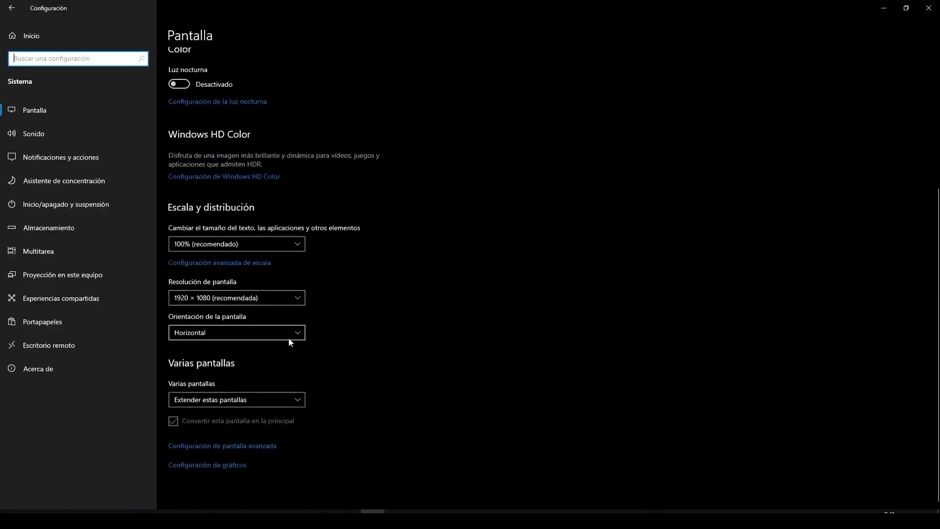
pyautogui.click(224, 466)
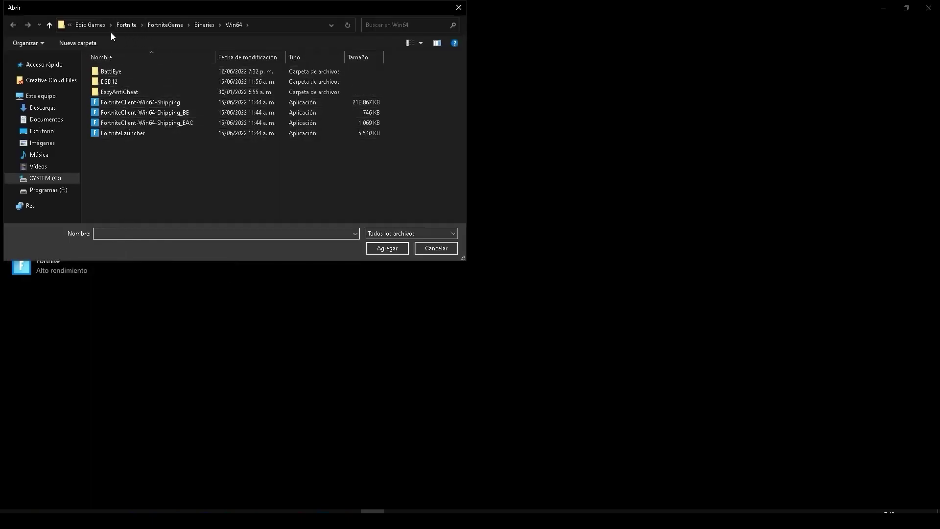
# Try to add FortniteClient-Win64-Shipping from Fortnite's FortniteGame\Binaries\Win64 folder to the graphics performance preferences
pyautogui.click(93, 28)
pyautogui.click(145, 26)
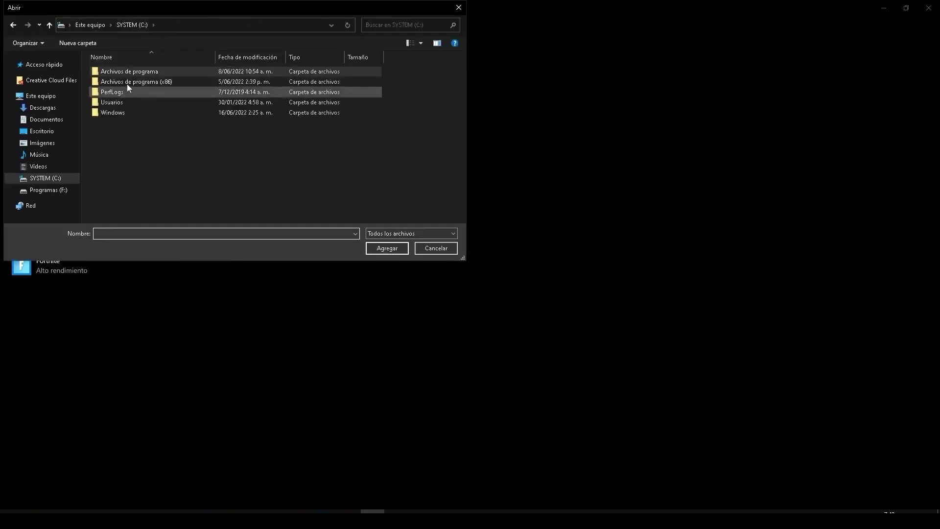
pyautogui.doubleClick(136, 71)
pyautogui.doubleClick(139, 123)
pyautogui.doubleClick(142, 73)
pyautogui.doubleClick(142, 99)
pyautogui.doubleClick(143, 72)
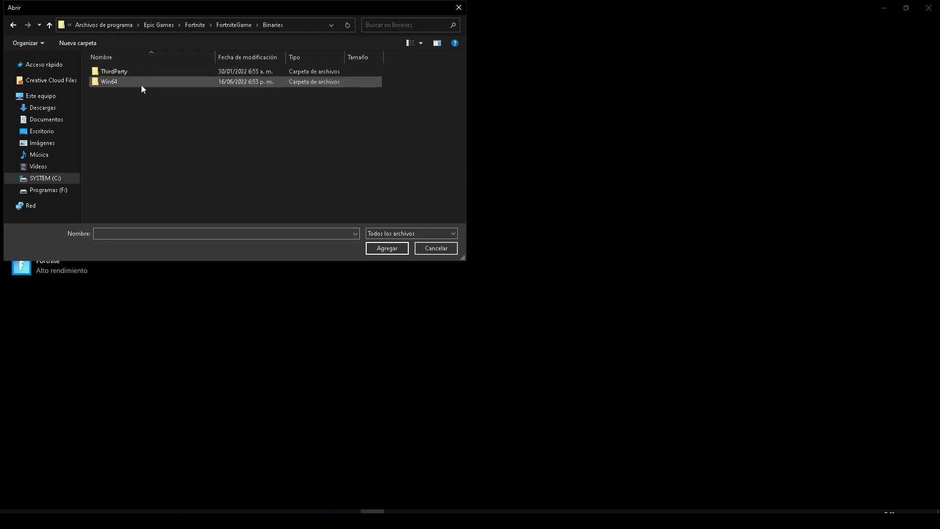
pyautogui.doubleClick(146, 81)
pyautogui.click(173, 104)
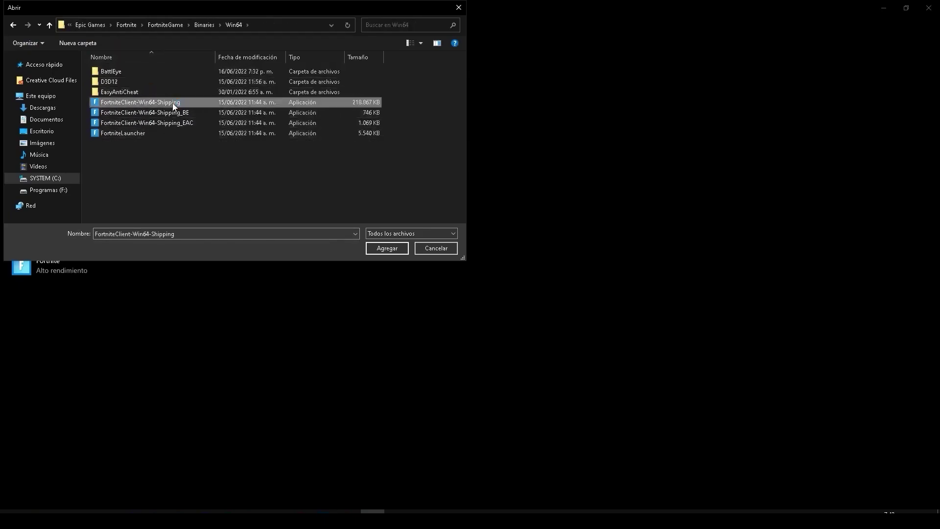
pyautogui.click(387, 248)
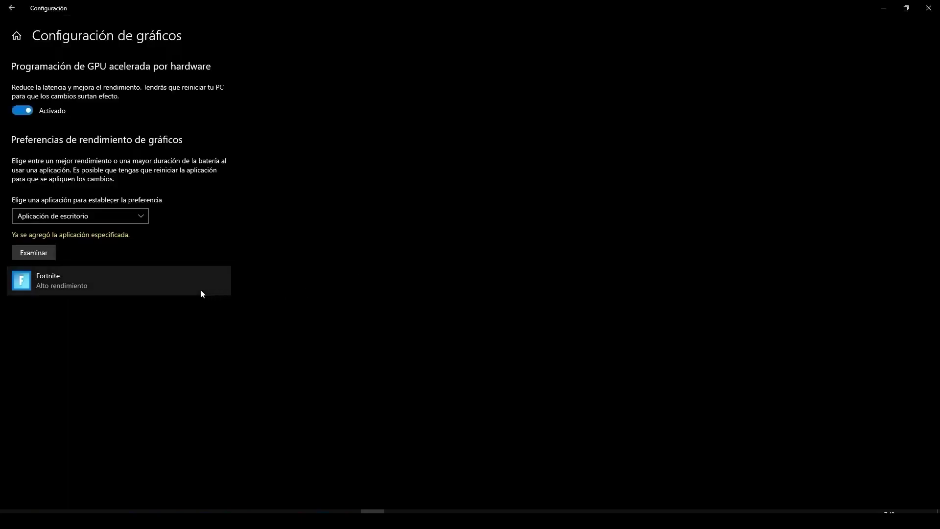
# Set Fortnite's graphics preference to Alto rendimiento and save it
pyautogui.click(101, 289)
pyautogui.click(153, 329)
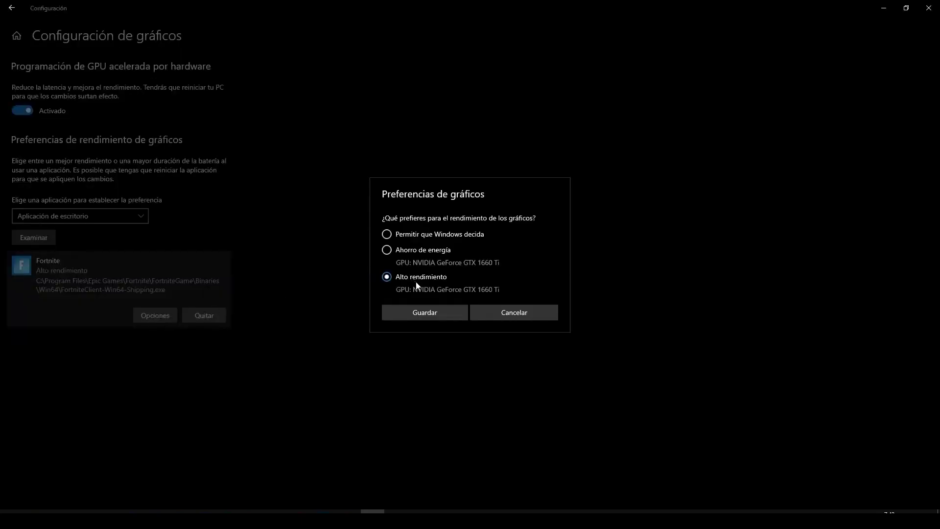
pyautogui.click(410, 314)
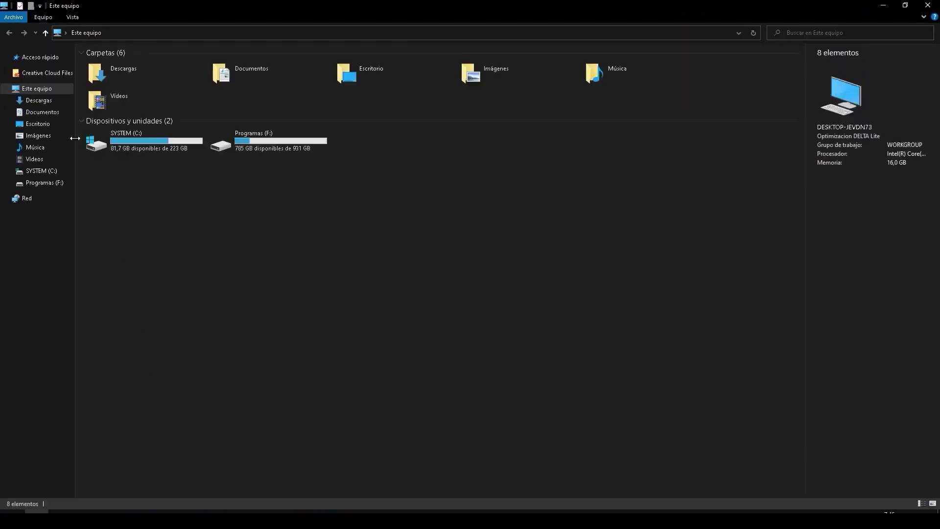
# In the advanced system performance options, adjust visual effects for best performance but enable Mostrar vistas en miniatura en lugar de iconos
pyautogui.rightClick(56, 91)
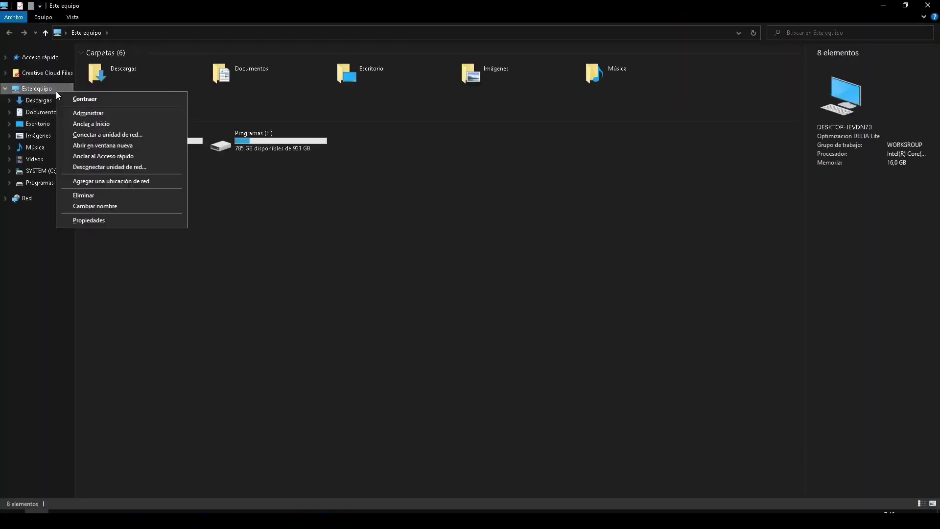
pyautogui.click(128, 223)
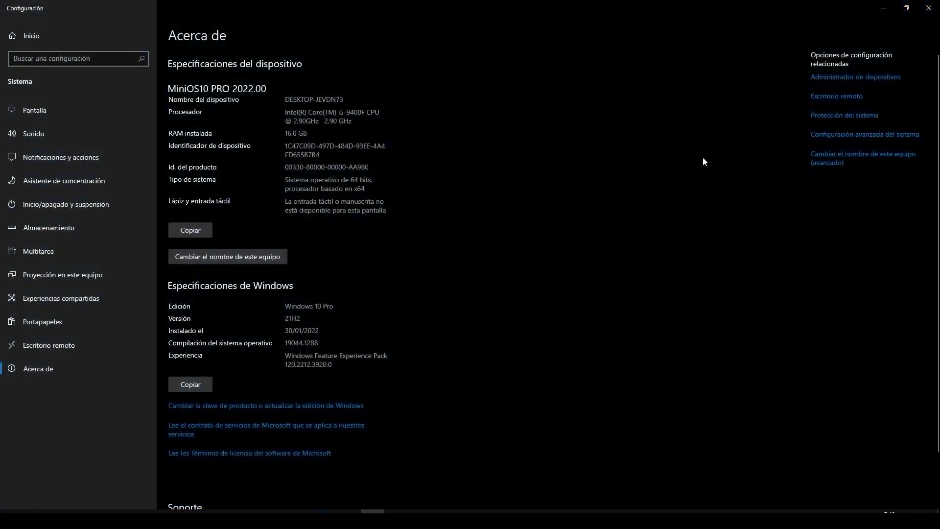
pyautogui.click(840, 135)
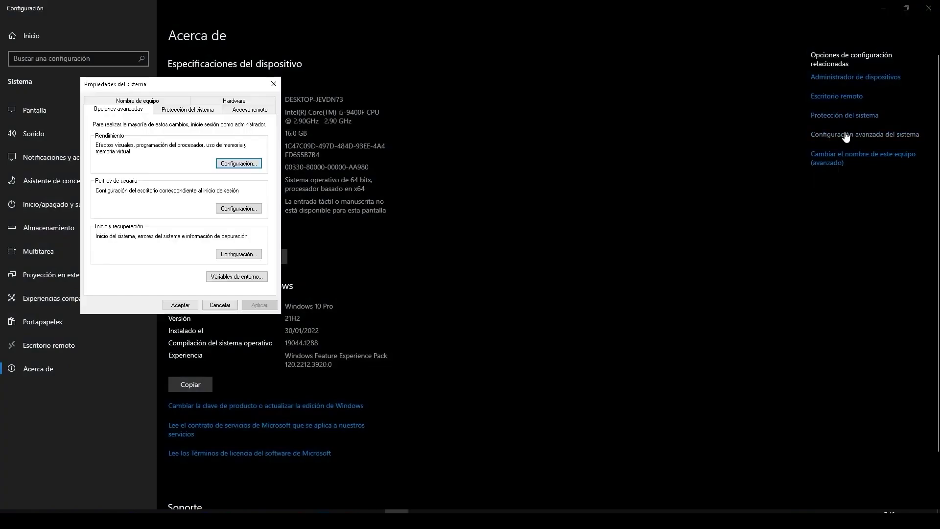
pyautogui.press('Return')
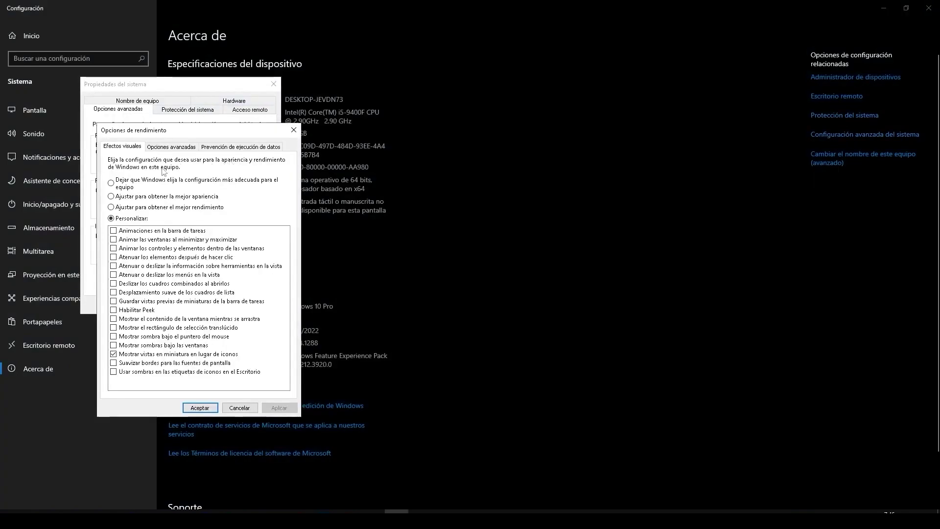
pyautogui.click(157, 209)
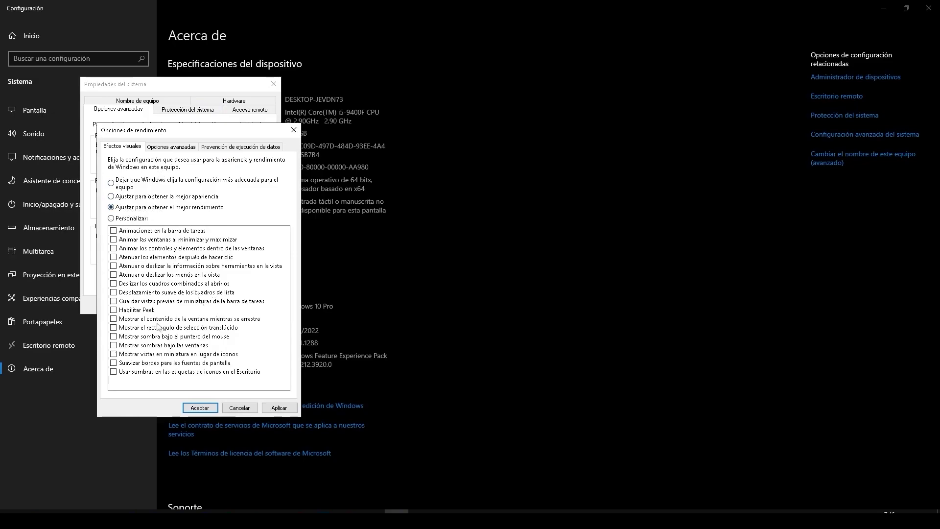
pyautogui.click(114, 354)
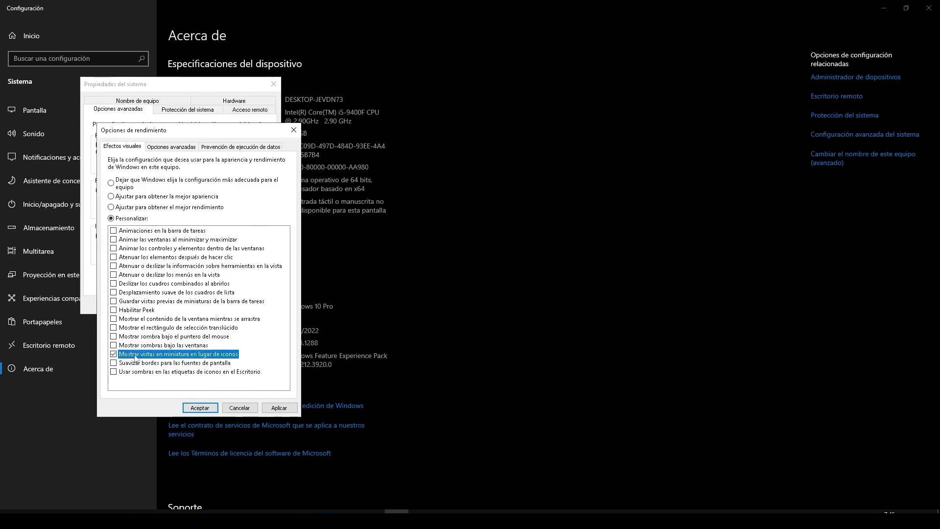
pyautogui.click(272, 407)
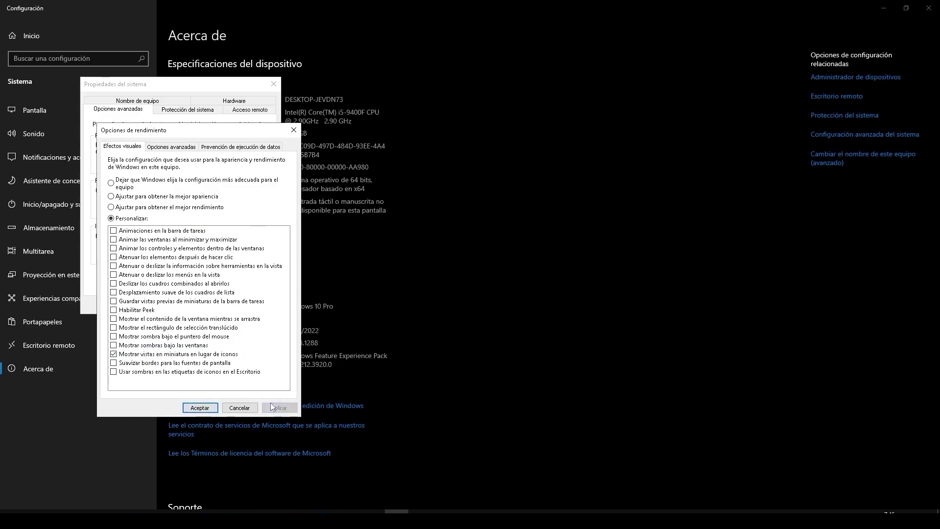
pyautogui.click(200, 408)
pyautogui.click(180, 305)
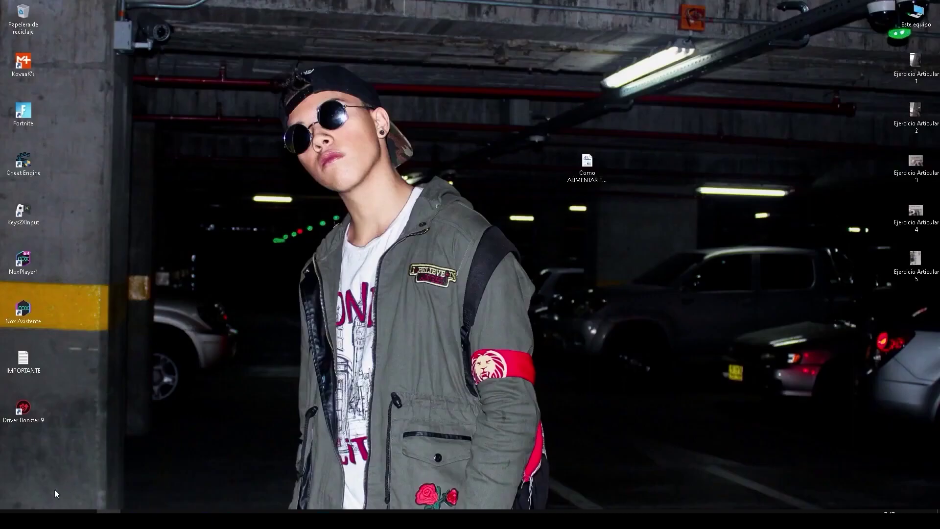
# Open the Windows drive optimization tool and optimize the SYSTEM (C:) drive
pyautogui.click(12, 519)
pyautogui.write('DE')
pyautogui.press('BackSpace')
pyautogui.press('BackSpace')
pyautogui.write('DES')
pyautogui.click(127, 296)
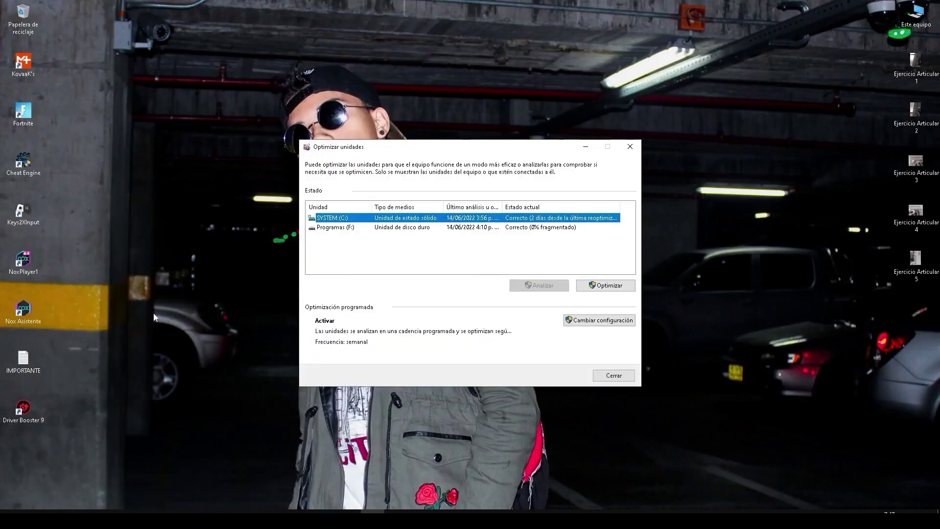
pyautogui.click(393, 221)
pyautogui.click(605, 285)
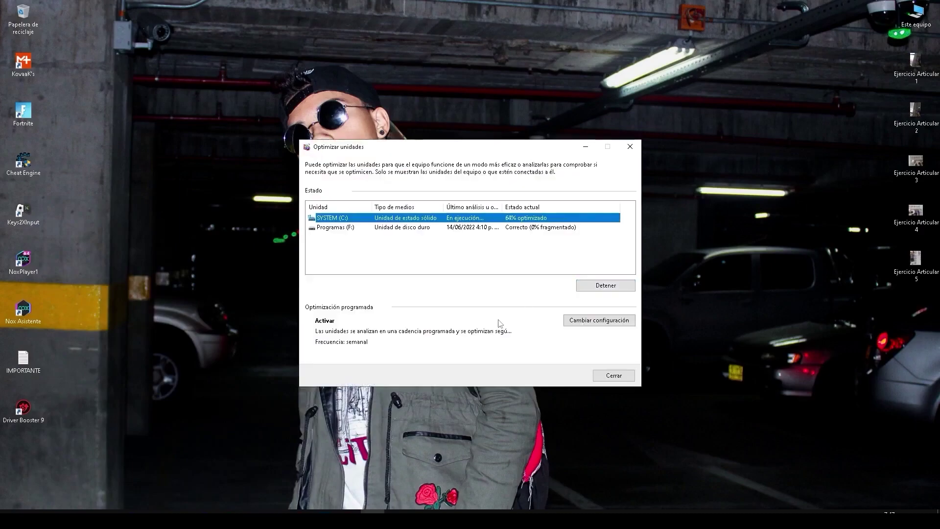
# Switch the scheduled optimization frequency to Diariamente and back to Semanal, and accept the schedule
pyautogui.click(587, 327)
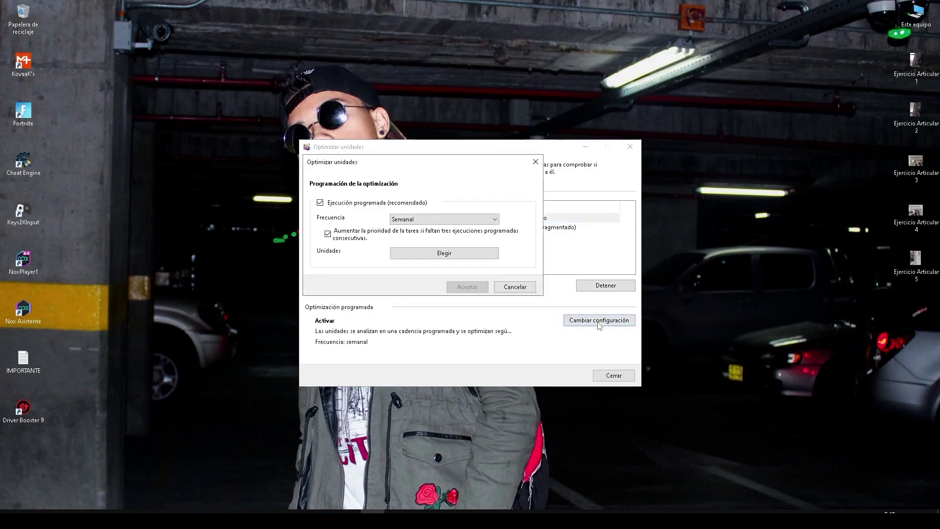
pyautogui.click(416, 220)
pyautogui.click(414, 230)
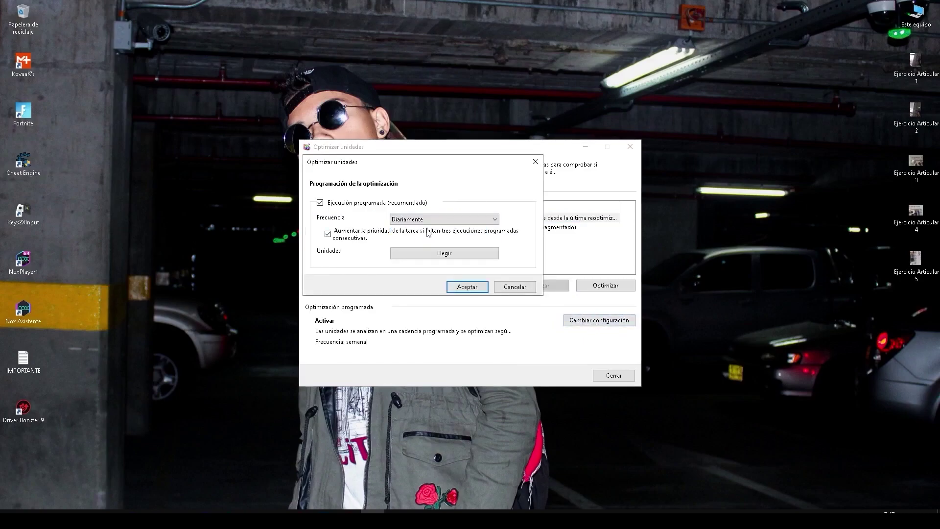
pyautogui.click(453, 219)
pyautogui.click(441, 238)
pyautogui.click(465, 287)
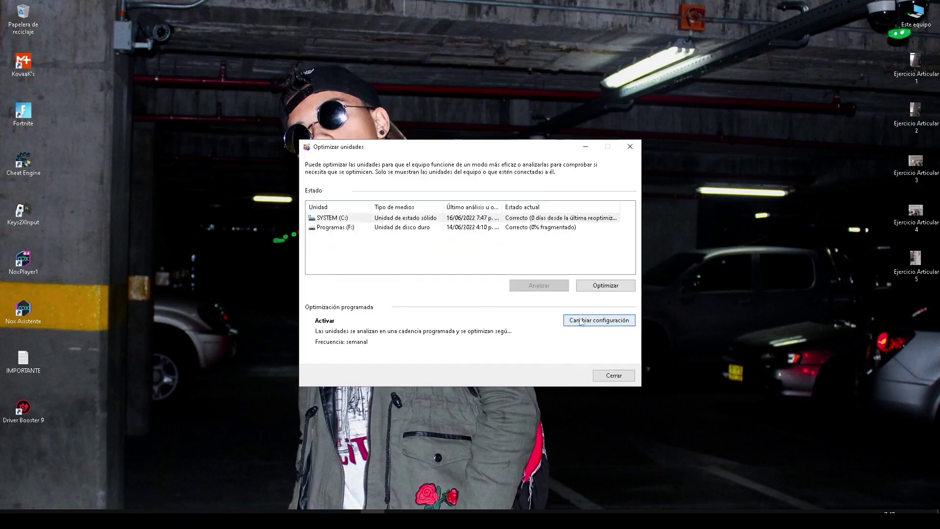
# Check which drives are selected for scheduled optimization and cancel out of the schedule settings
pyautogui.click(588, 318)
pyautogui.click(411, 253)
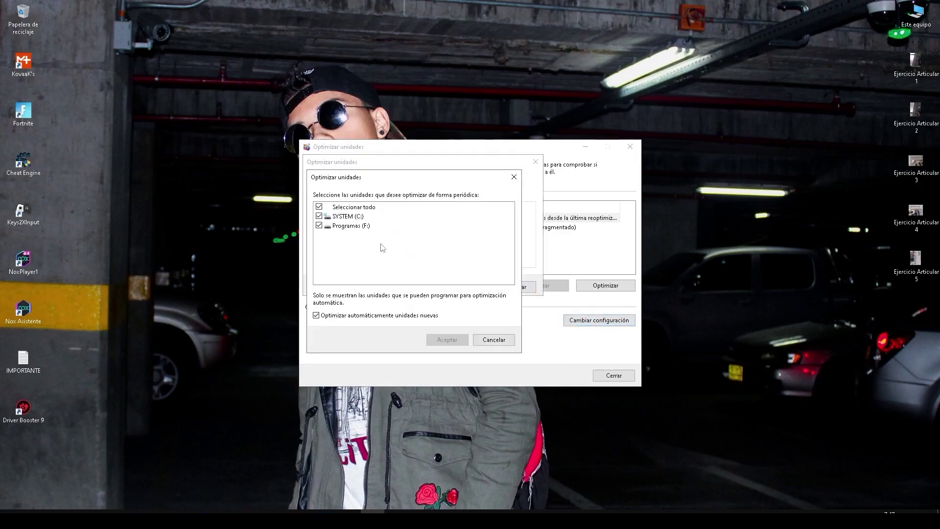
pyautogui.click(494, 339)
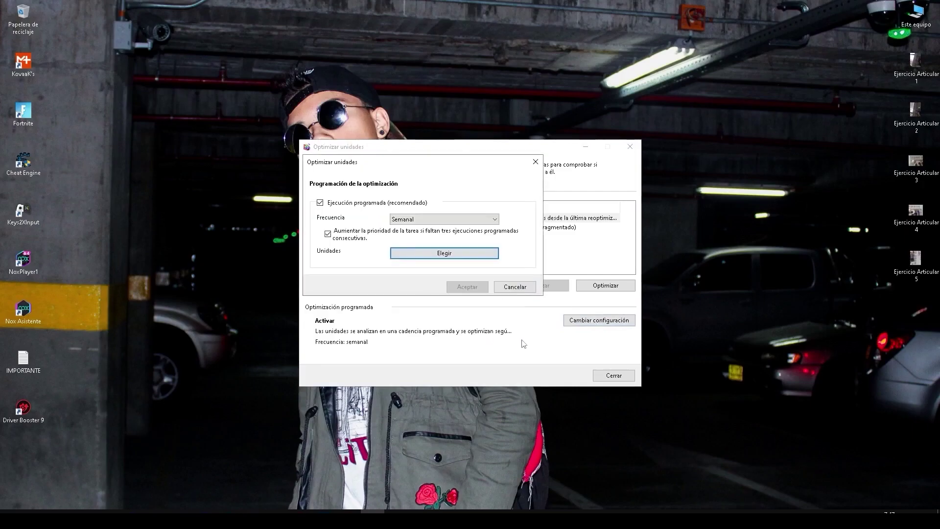
pyautogui.click(516, 287)
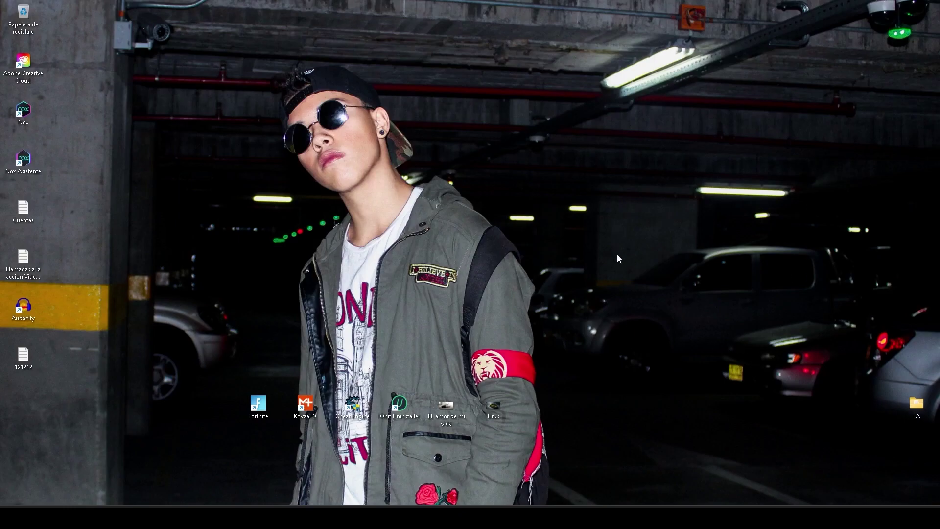
# Open the General permissions page under Privacidad y seguridad in Windows Settings
pyautogui.press('super')
pyautogui.click(543, 221)
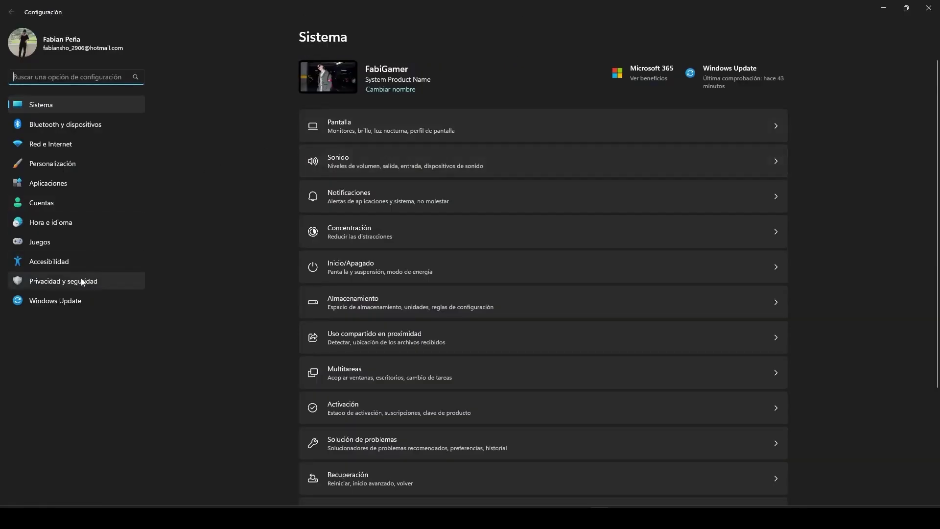
pyautogui.click(82, 282)
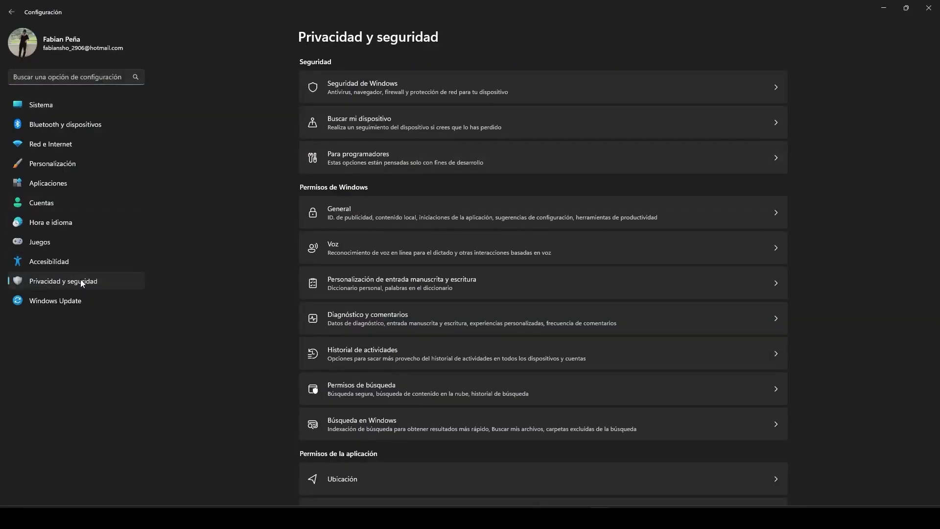
pyautogui.click(389, 221)
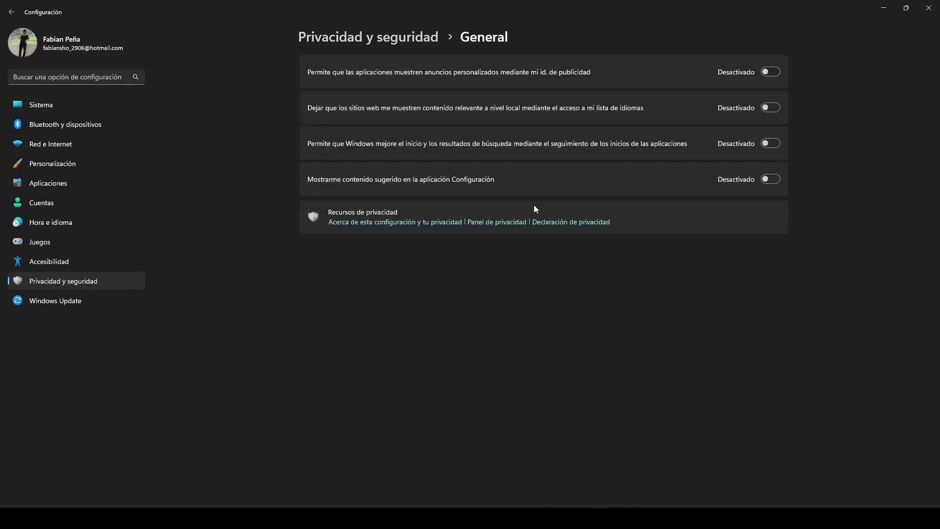
# Turn the advertising ID and language-list content permissions on and off again
pyautogui.click(773, 73)
pyautogui.click(775, 107)
pyautogui.click(776, 107)
pyautogui.click(771, 72)
# View the Voz privacy page and return to the Privacidad y seguridad overview
pyautogui.click(369, 37)
pyautogui.click(401, 254)
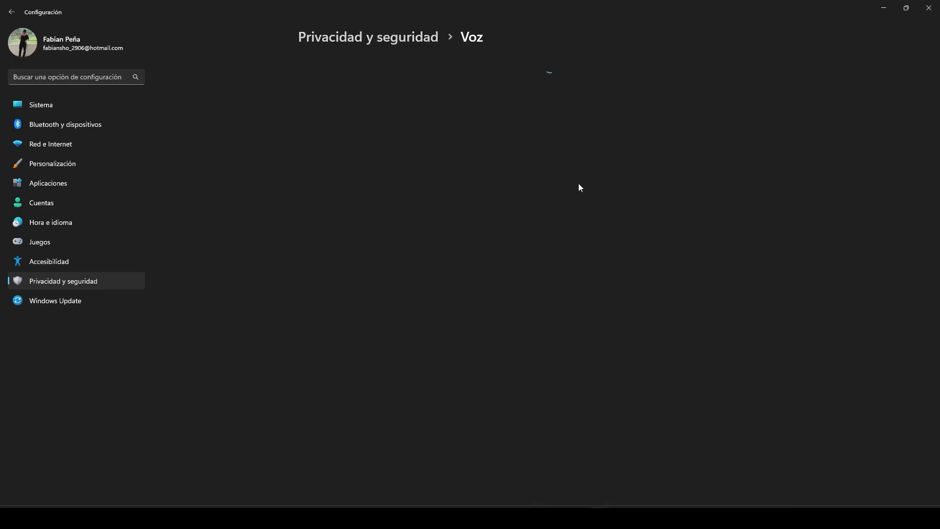
pyautogui.click(368, 37)
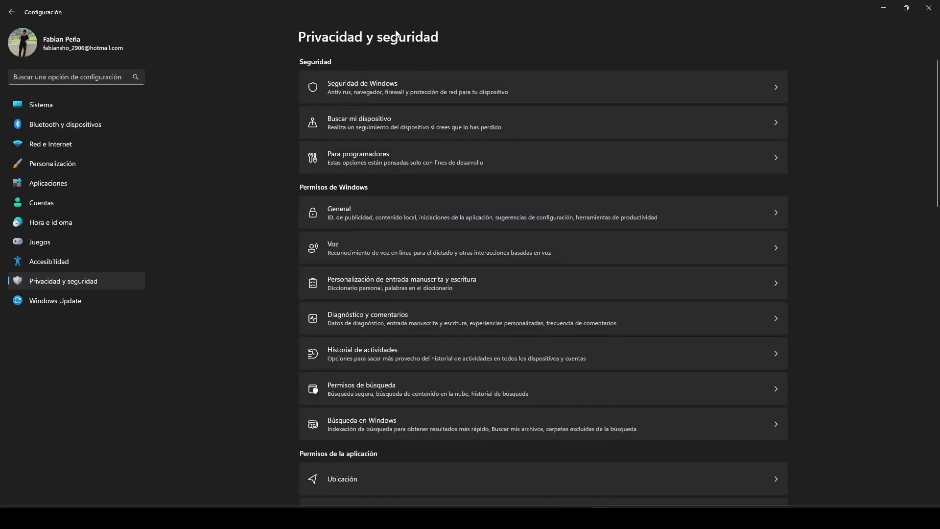
# Turn off sending optional diagnostic data on the Diagnóstico y comentarios privacy page
pyautogui.click(402, 284)
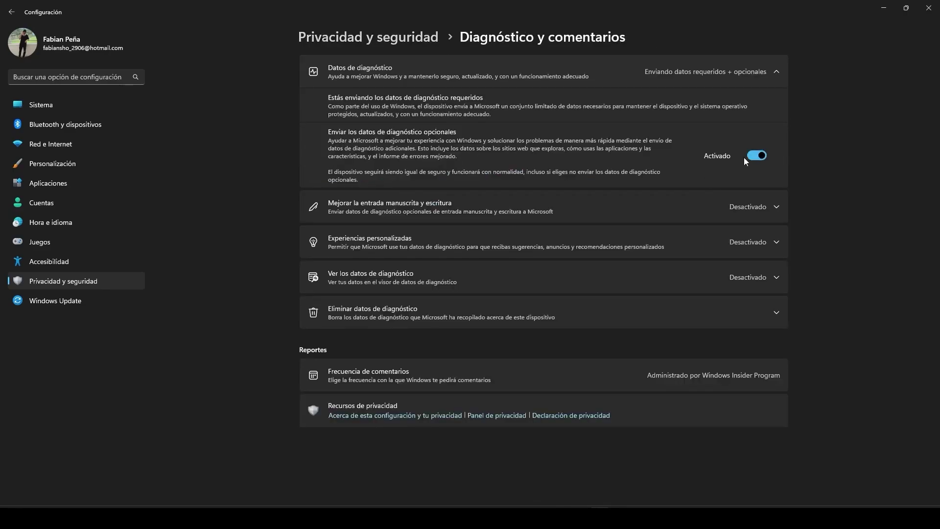
pyautogui.click(758, 156)
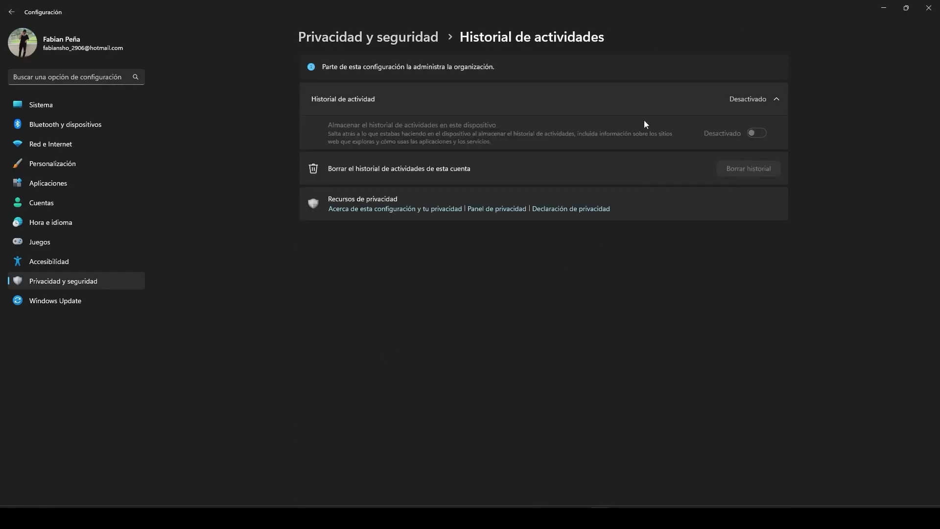
# Review the Cámara permissions page and look through the remaining app permission categories under Privacidad y seguridad
pyautogui.click(387, 36)
pyautogui.click(431, 214)
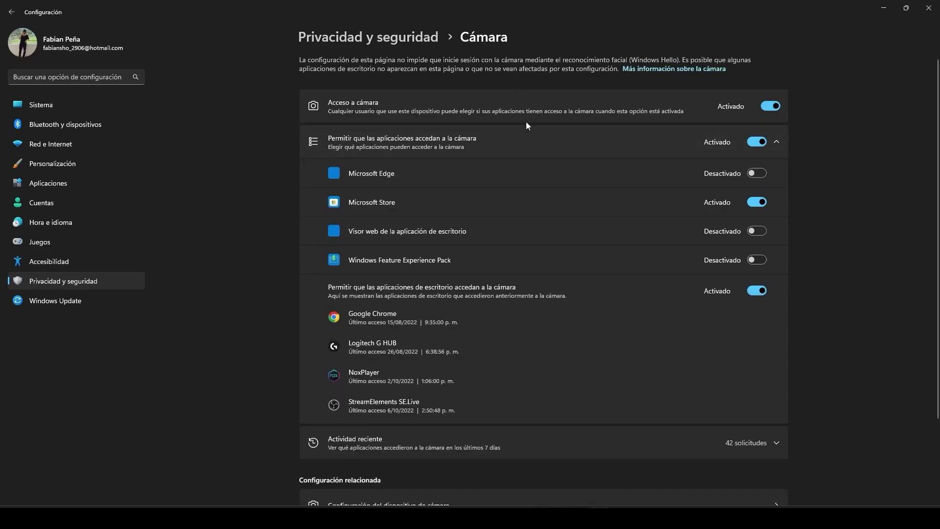
pyautogui.click(387, 41)
pyautogui.scroll(-10, 221, 330)
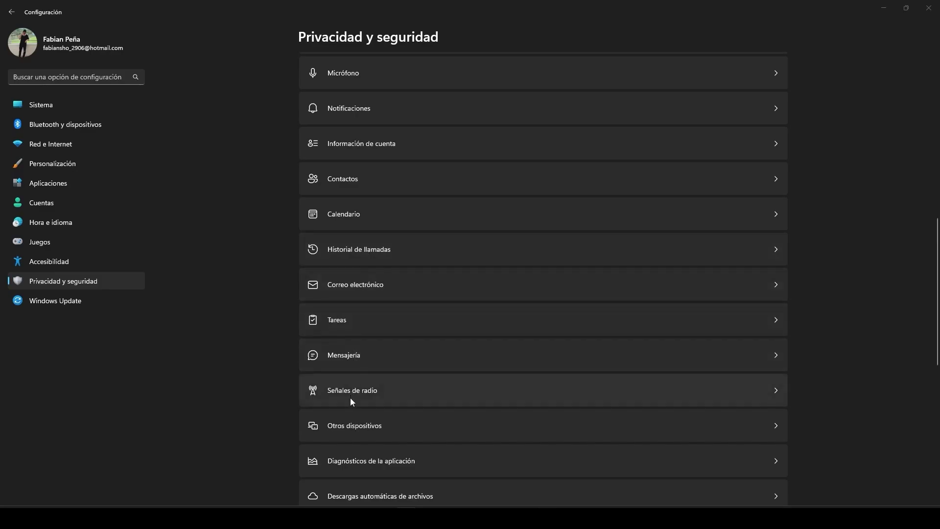
pyautogui.scroll(-1, 345, 441)
pyautogui.scroll(-2, 306, 282)
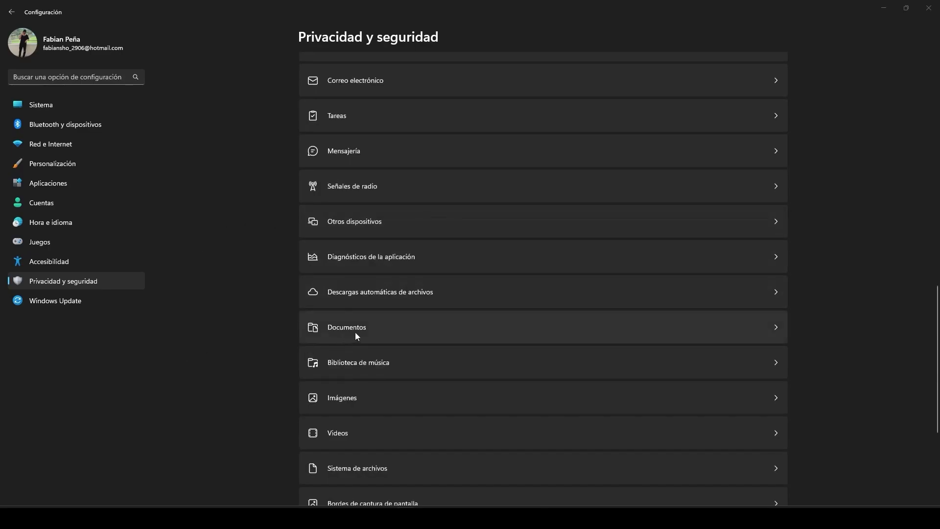
pyautogui.scroll(-3, 347, 438)
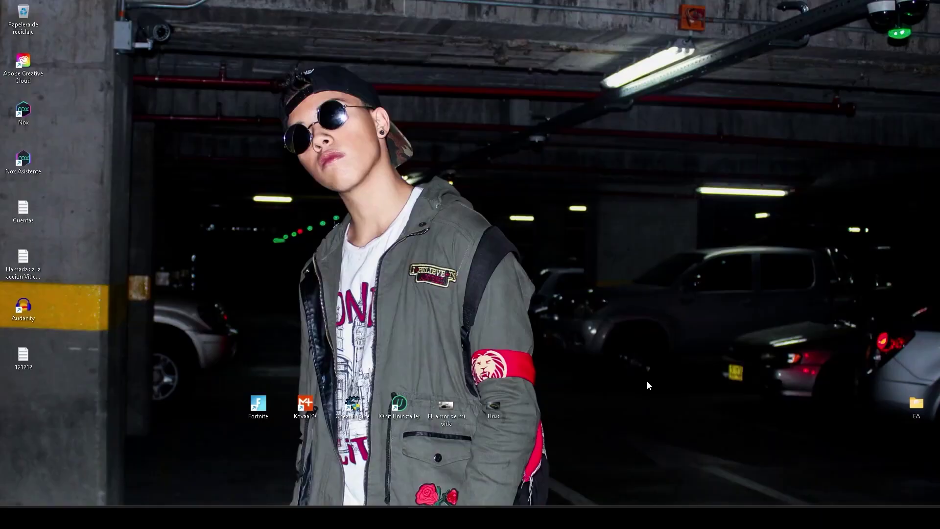
# Open Task Manager's startup applications list and inspect which entries are enabled or disabled
pyautogui.hotkey('ctrl', 'shift', 'Escape')
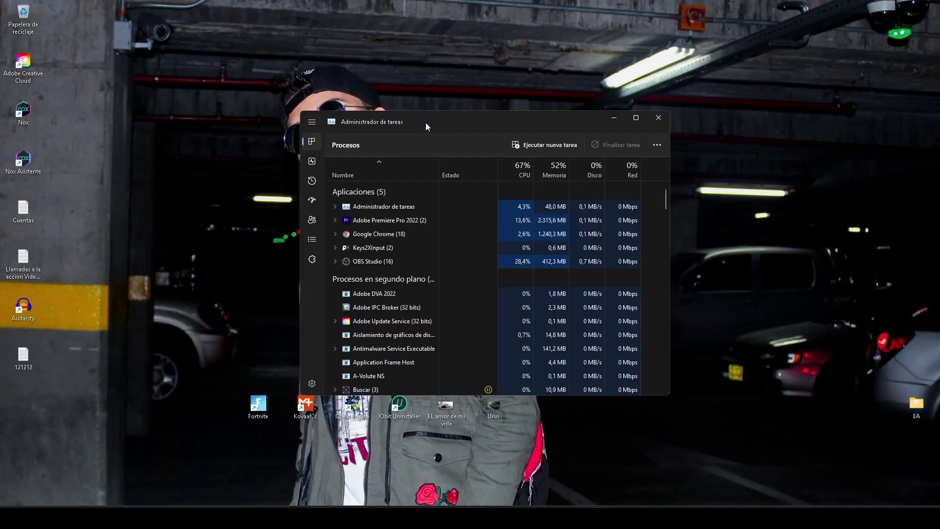
pyautogui.click(312, 201)
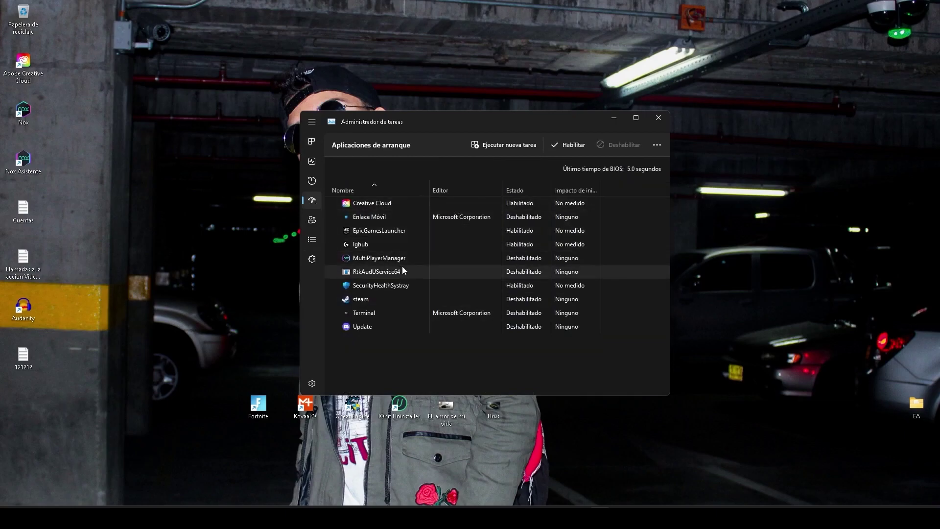
pyautogui.click(416, 285)
pyautogui.click(436, 329)
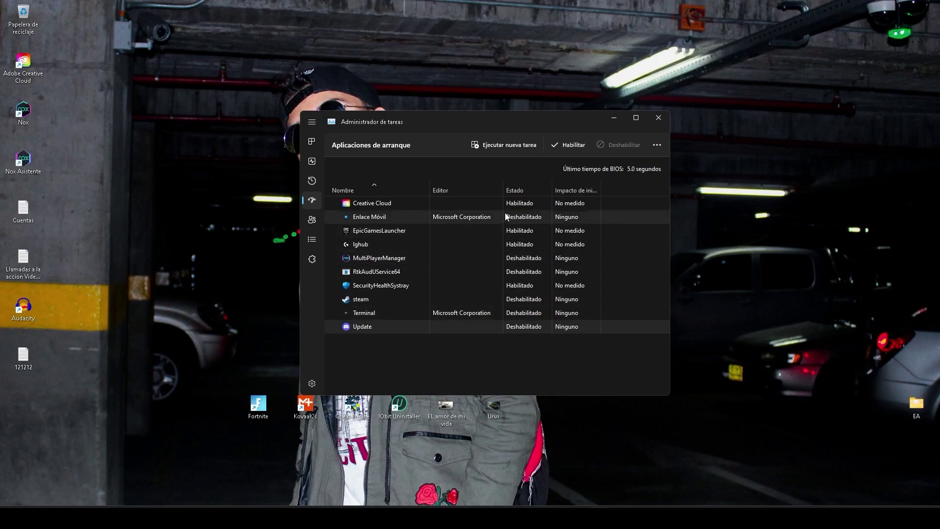
pyautogui.moveTo(561, 208)
pyautogui.click(432, 207)
pyautogui.click(475, 285)
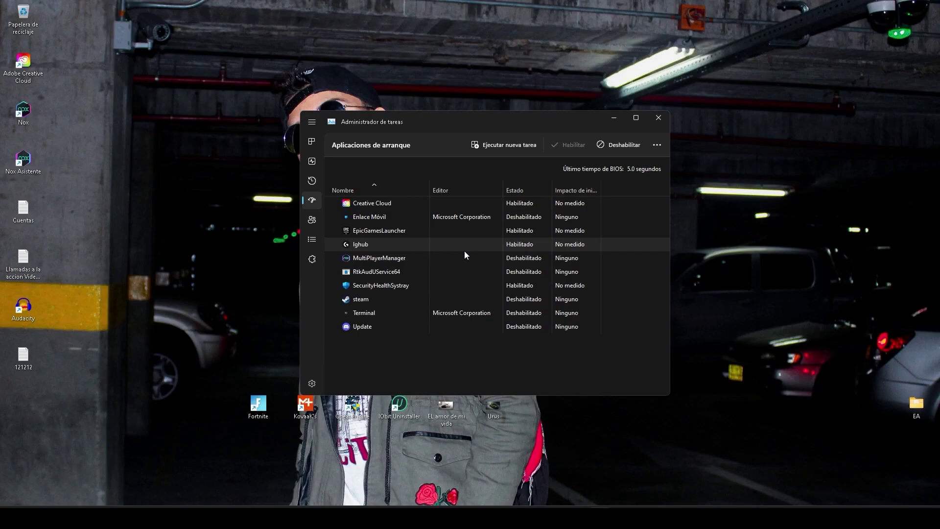
# Disable Creative Cloud as a startup application and close Task Manager
pyautogui.click(448, 208)
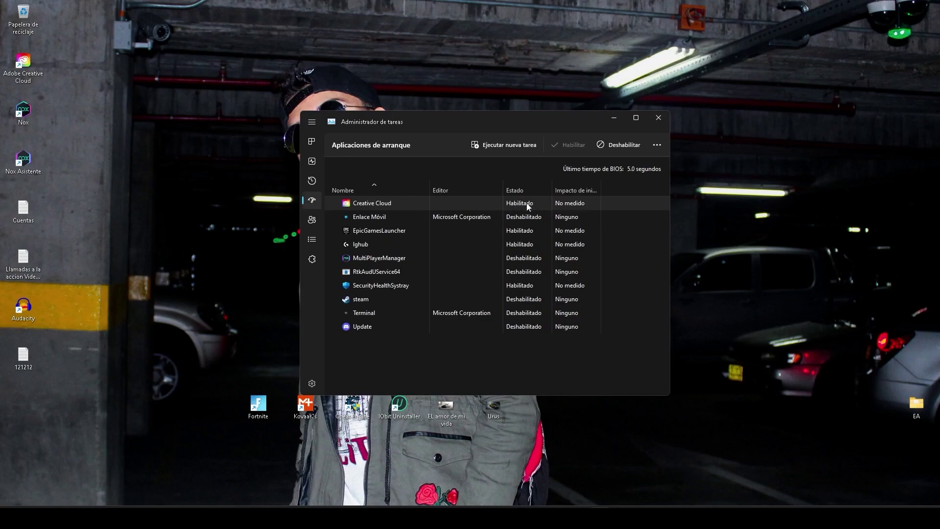
pyautogui.click(530, 220)
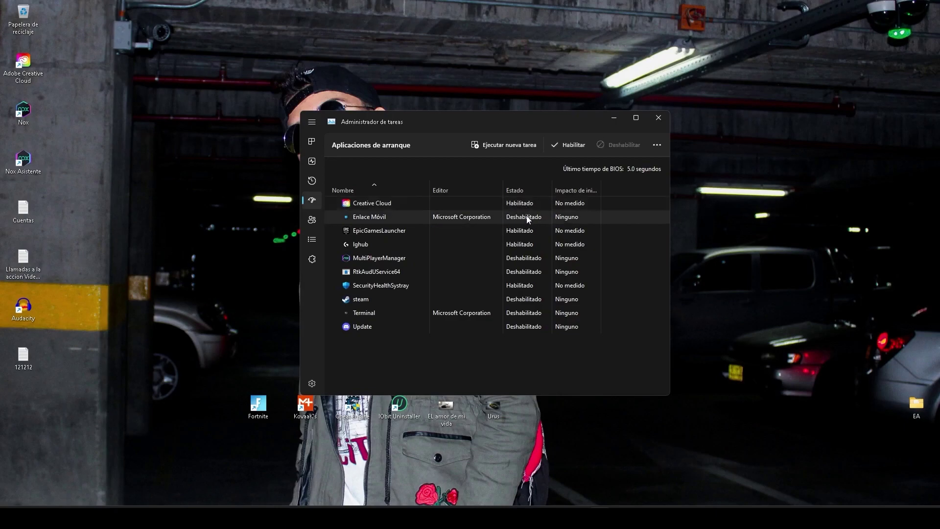
pyautogui.click(498, 202)
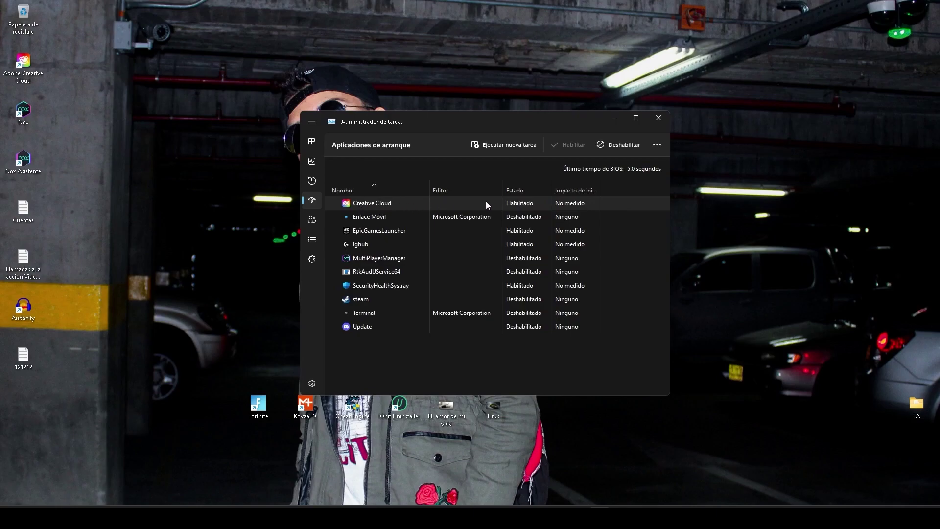
pyautogui.rightClick(540, 202)
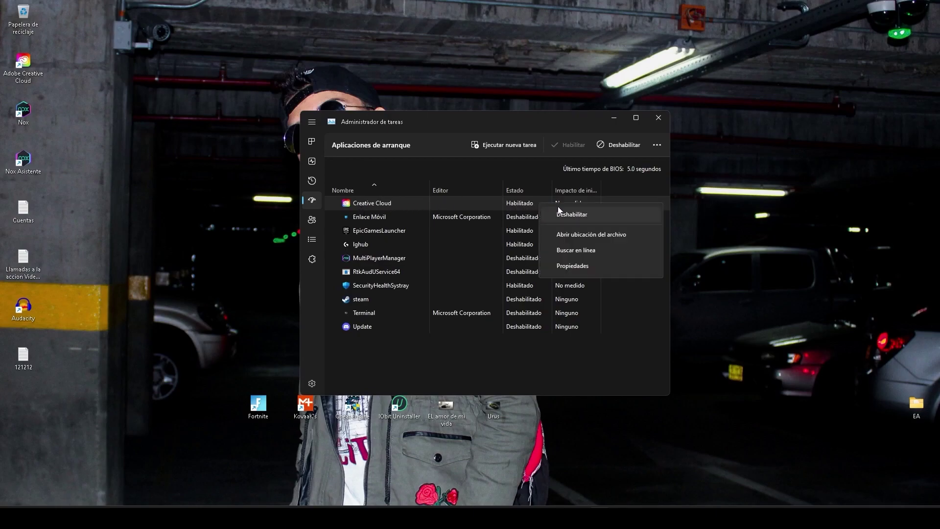
pyautogui.rightClick(513, 205)
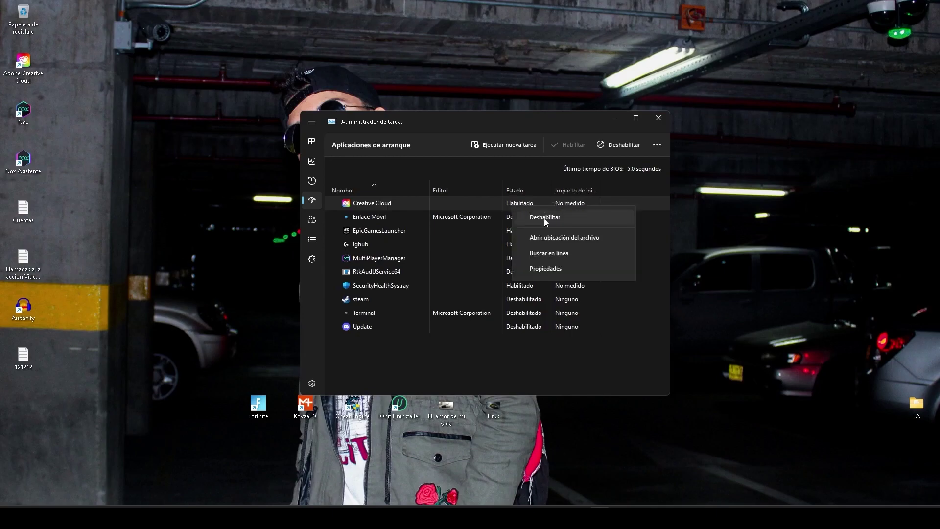
pyautogui.click(545, 219)
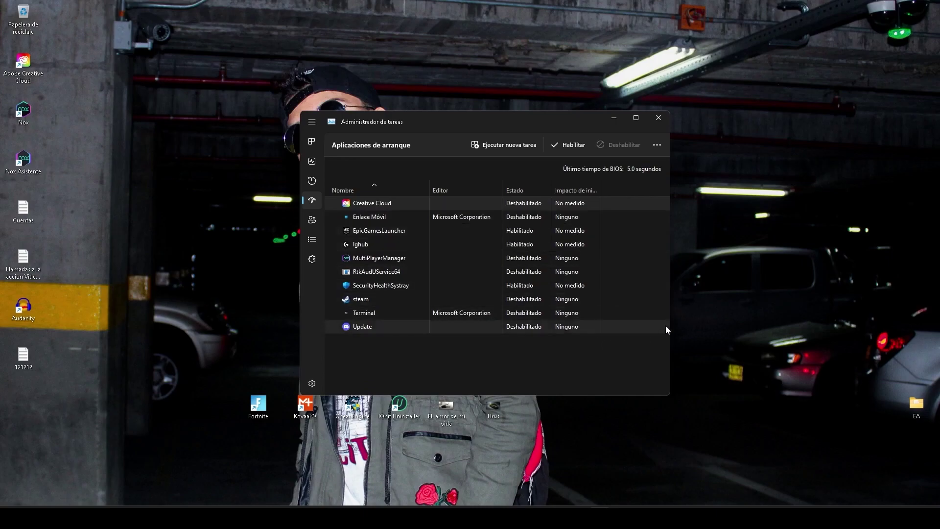
pyautogui.click(659, 117)
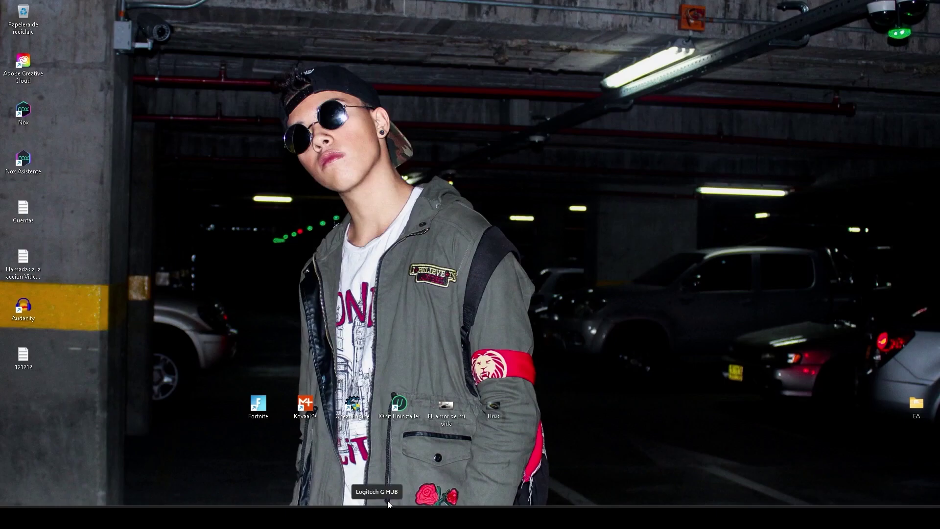
# Find the power plan editor through Windows search and select the Alto rendimiento plan in Opciones de energía
pyautogui.click(351, 517)
pyautogui.write('EDITAR')
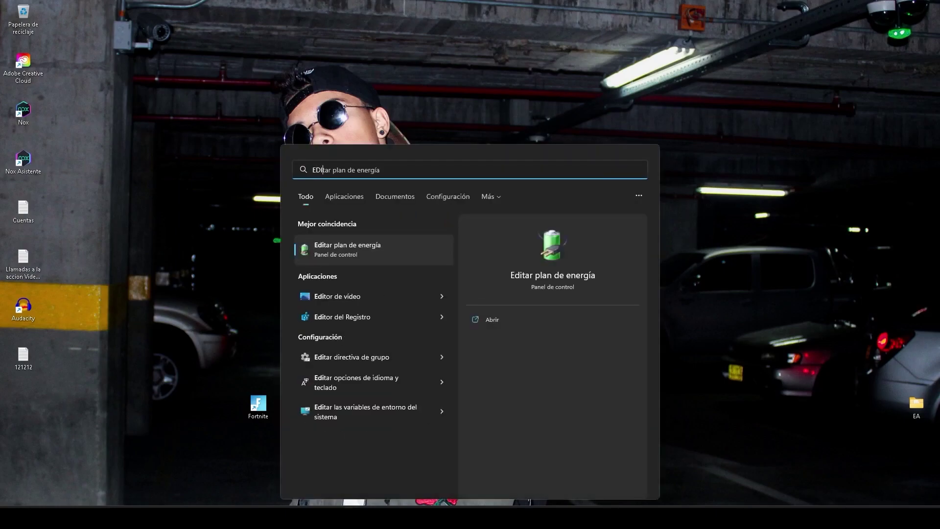
pyautogui.click(328, 247)
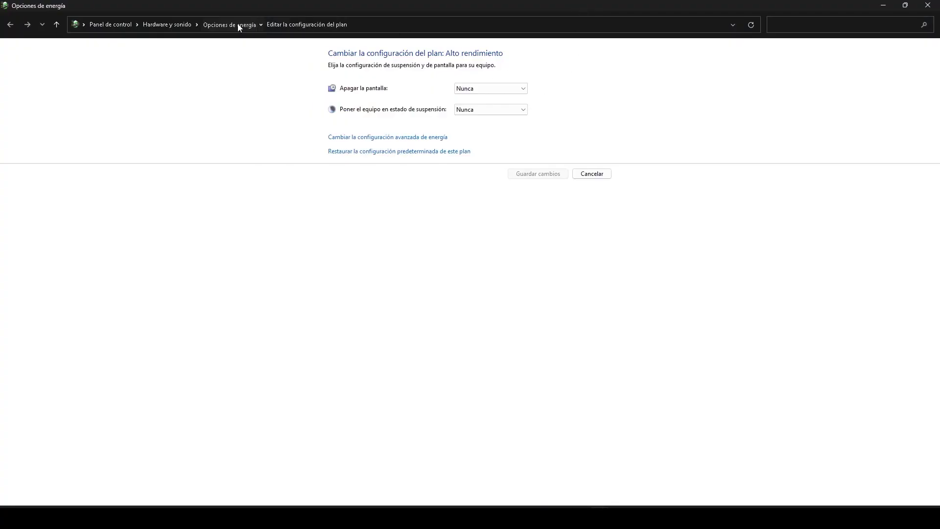
pyautogui.click(236, 23)
pyautogui.click(161, 107)
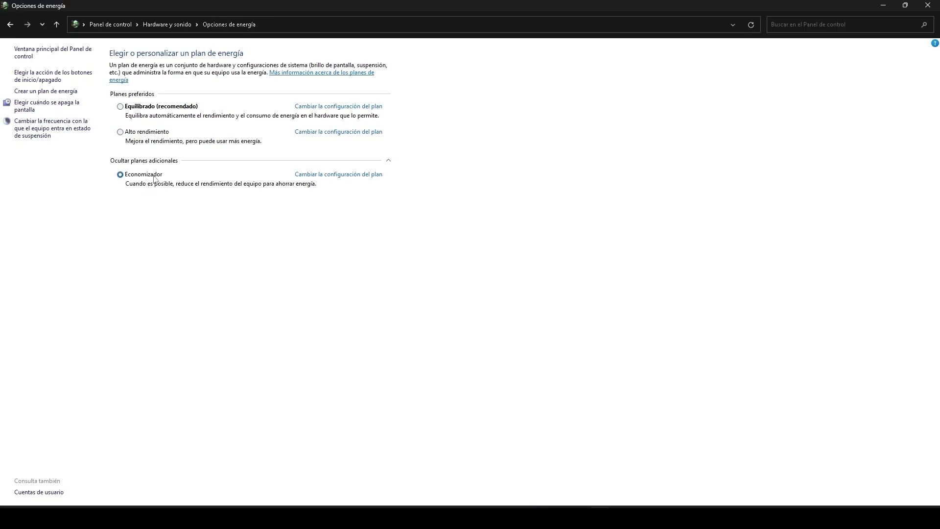
pyautogui.click(147, 135)
# Set both display turn-off and sleep to Nunca in the Alto rendimiento plan, save the changes and close the power options
pyautogui.click(306, 133)
pyautogui.click(487, 89)
pyautogui.click(490, 89)
pyautogui.click(491, 88)
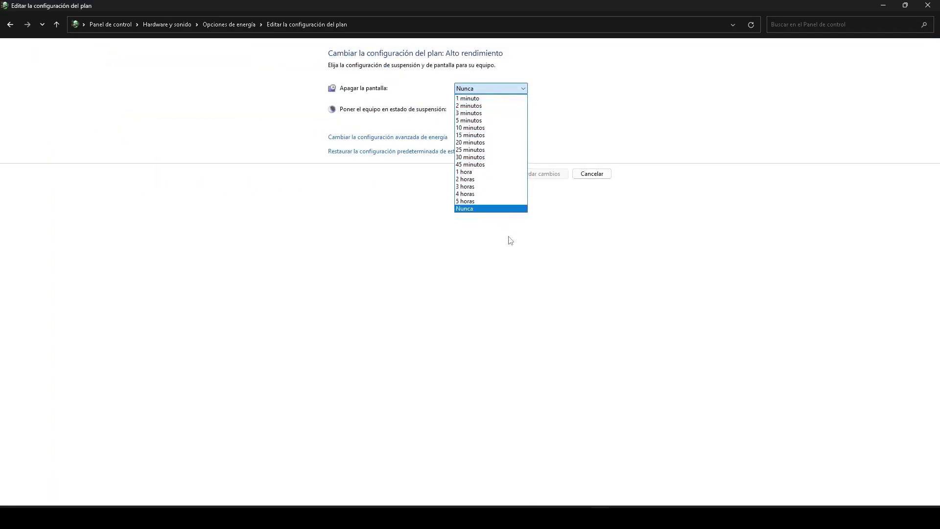
pyautogui.click(479, 209)
pyautogui.click(478, 110)
pyautogui.click(483, 230)
pyautogui.click(539, 173)
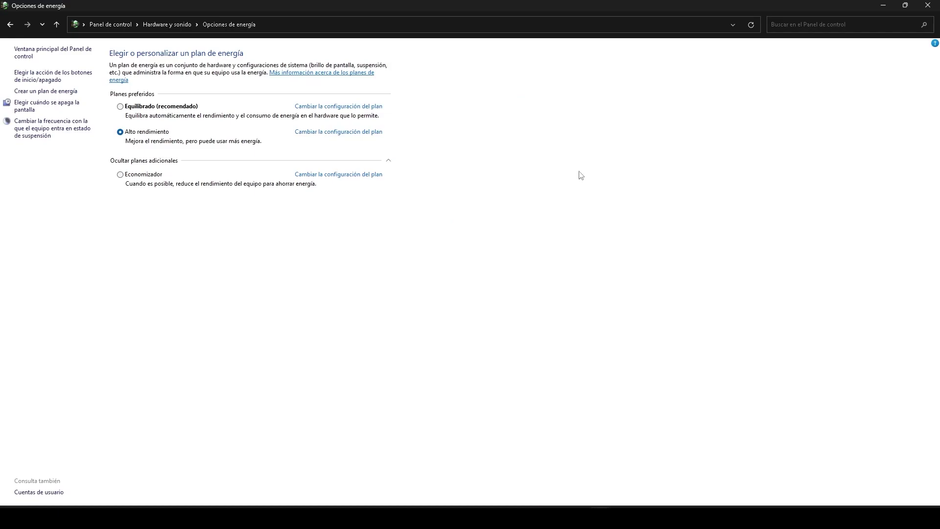
pyautogui.hotkey('alt', 'F4')
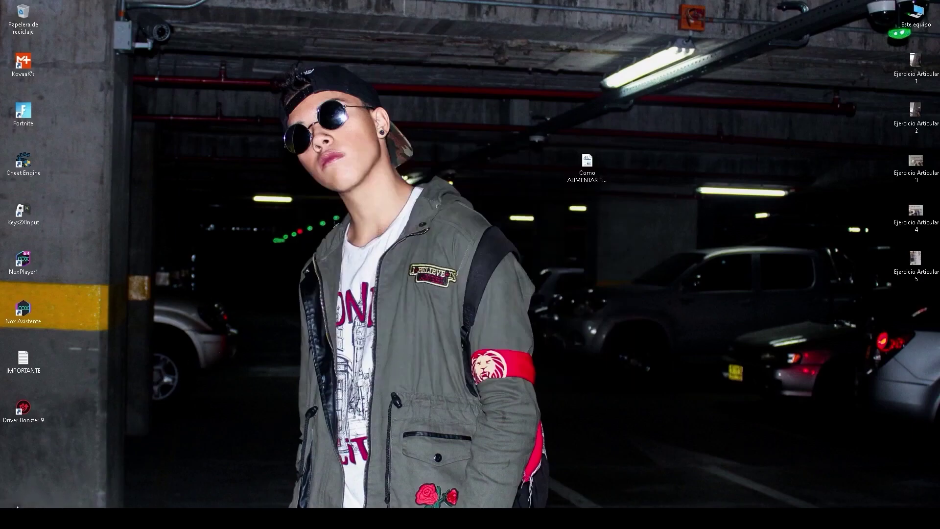
# Search Windows for %TEMP% and open the temporary files folder
pyautogui.press('super')
pyautogui.write('%TEMOP')
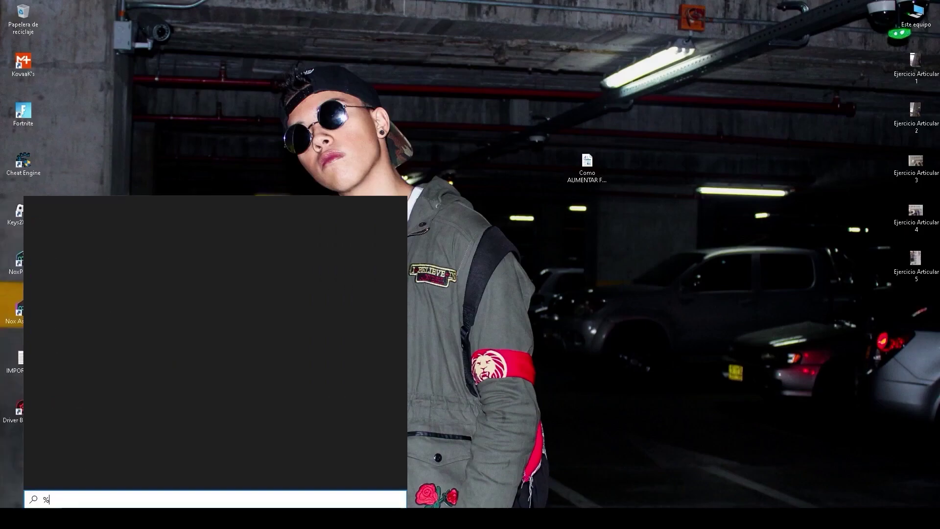
pyautogui.press('BackSpace')
pyautogui.press('BackSpace')
pyautogui.write('P%')
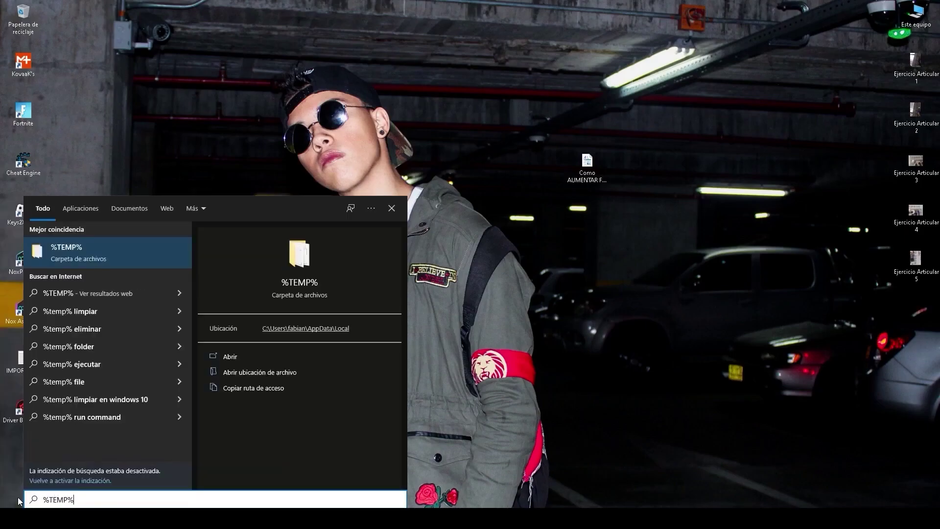
pyautogui.click(113, 253)
# Select all files and folders in the Temp folder and delete them
pyautogui.scroll(-7, 349, 312)
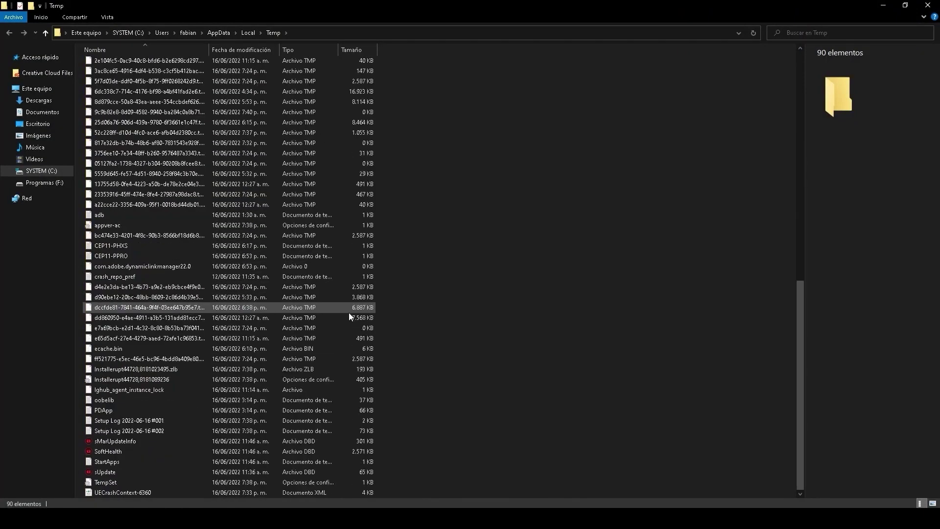
pyautogui.hotkey('ctrl', 'a')
pyautogui.scroll(15, 443, 377)
pyautogui.rightClick(289, 242)
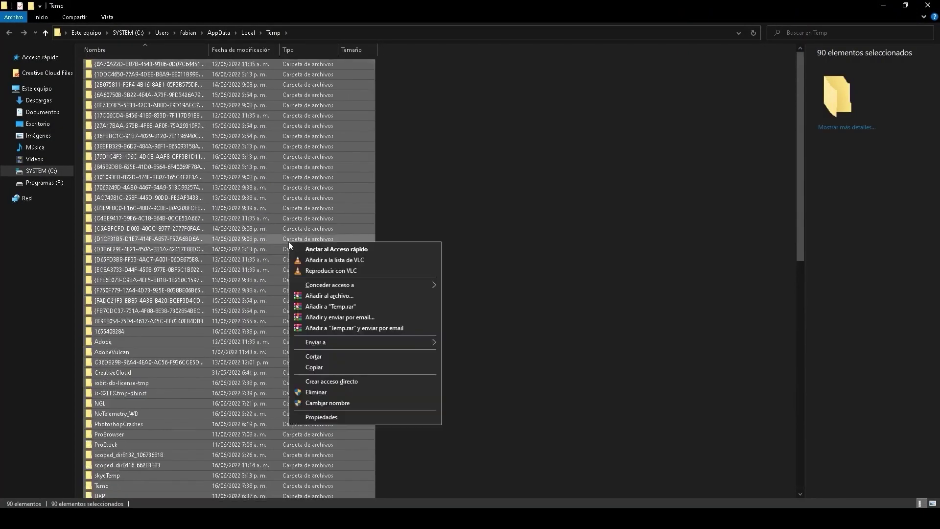
pyautogui.click(340, 392)
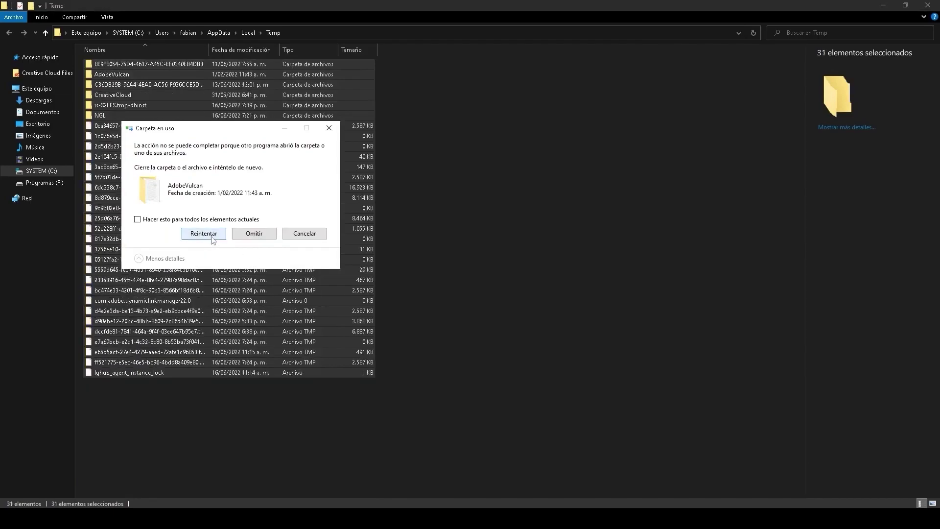
# Retry deletion for all in-use Temp items and skip all items that need administrator permission
pyautogui.click(183, 219)
pyautogui.click(203, 237)
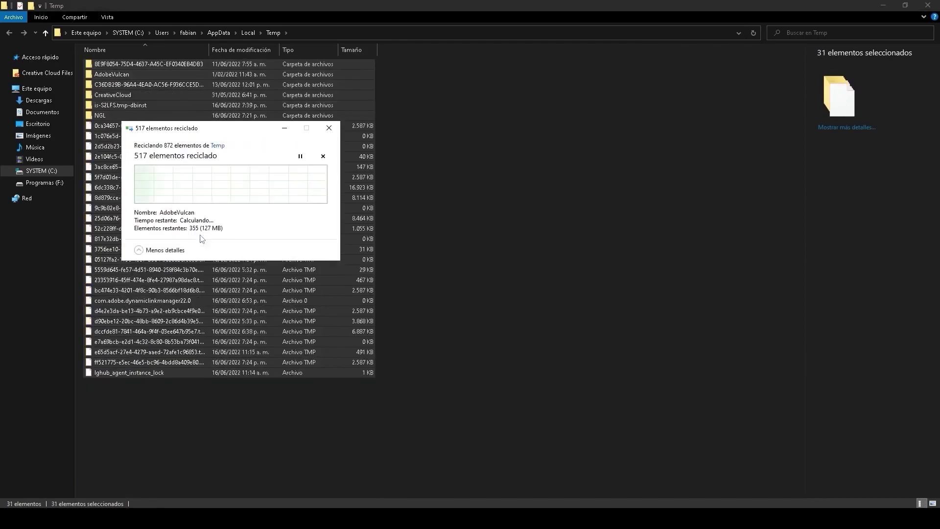
pyautogui.click(203, 233)
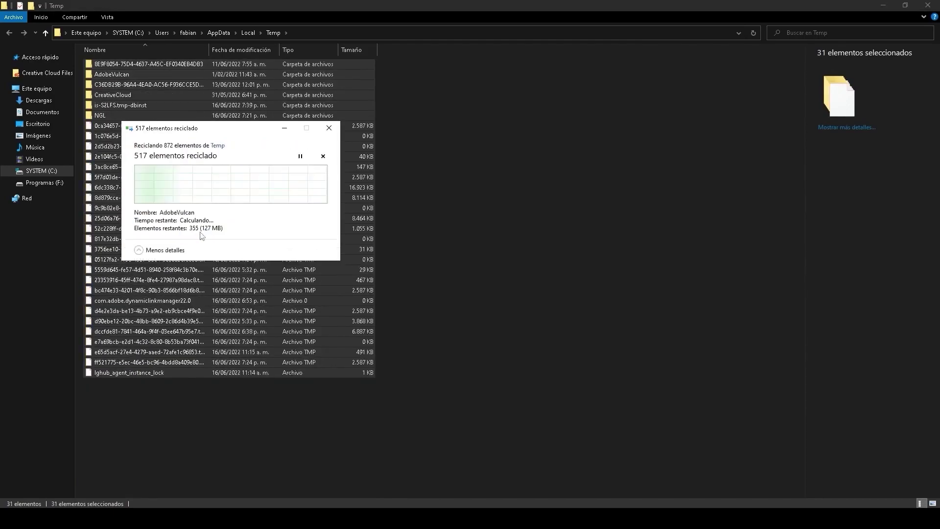
pyautogui.click(204, 233)
pyautogui.click(205, 220)
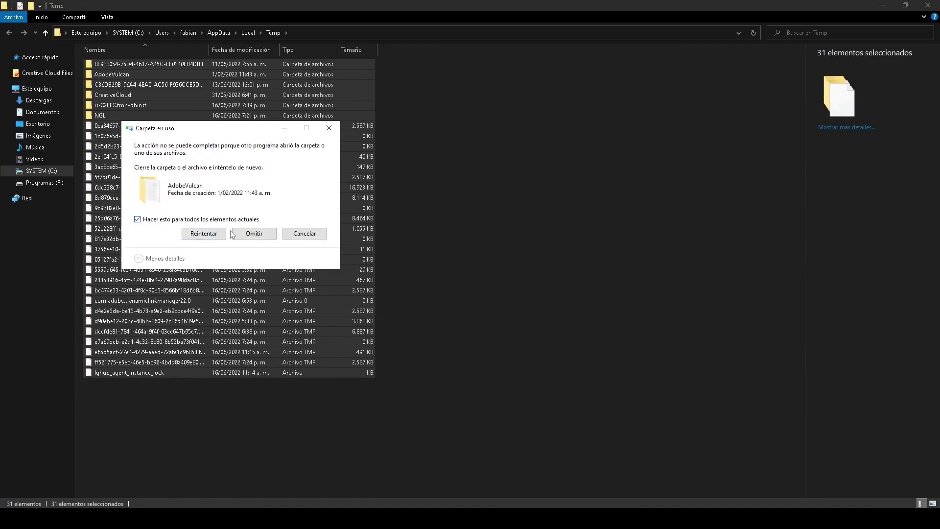
pyautogui.click(204, 233)
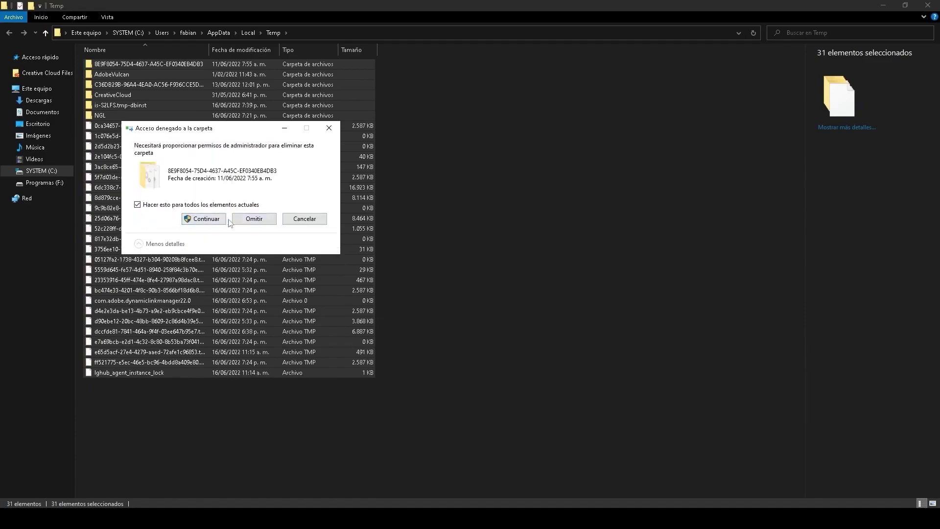
pyautogui.click(236, 219)
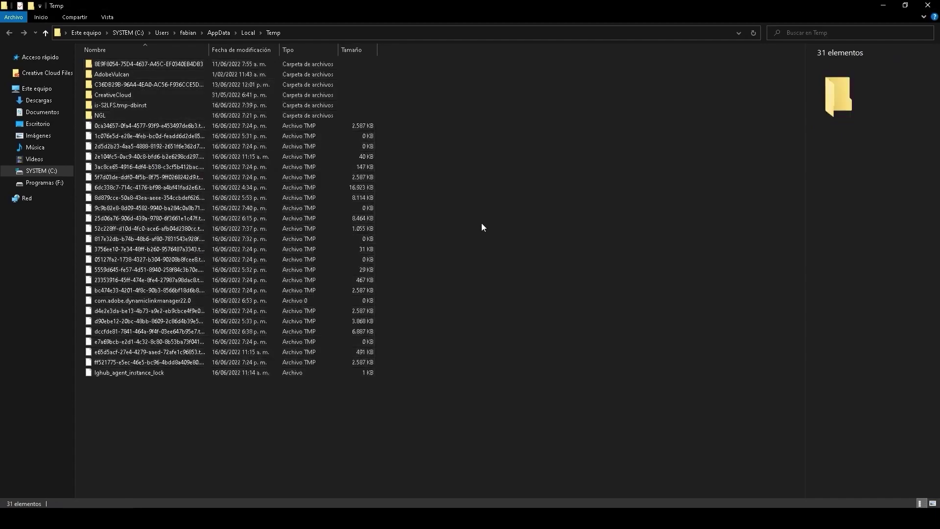
# Close the Temp folder and bring up the options for the Papelera de reciclaje on the desktop
pyautogui.moveTo(672, 266); pyautogui.dragTo(506, 79)
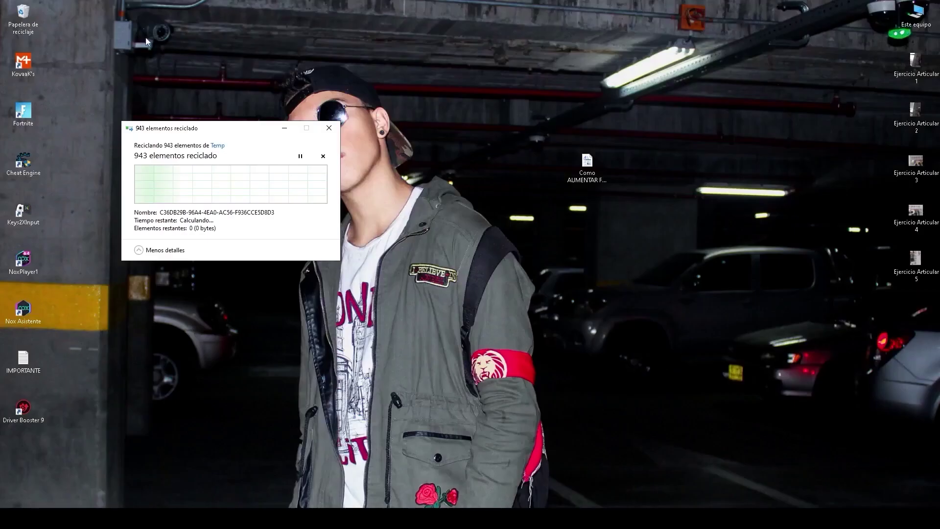
pyautogui.rightClick(27, 19)
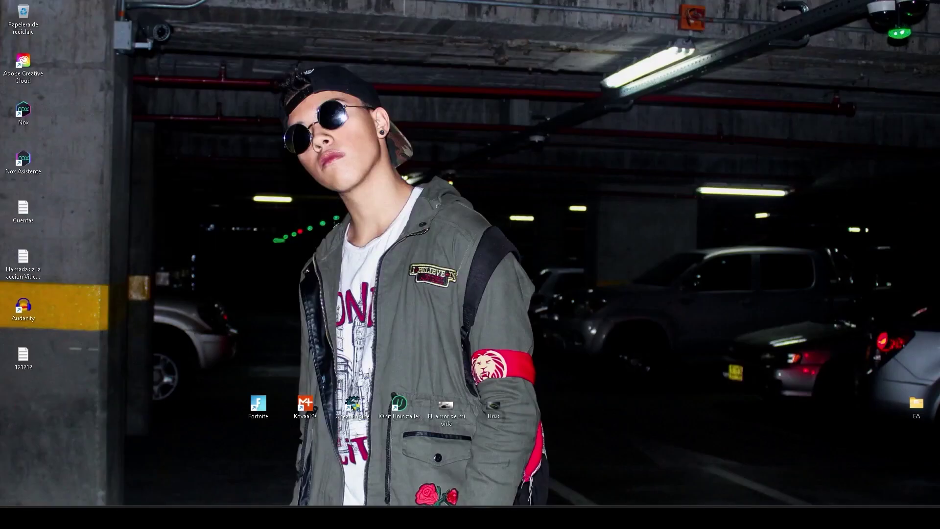